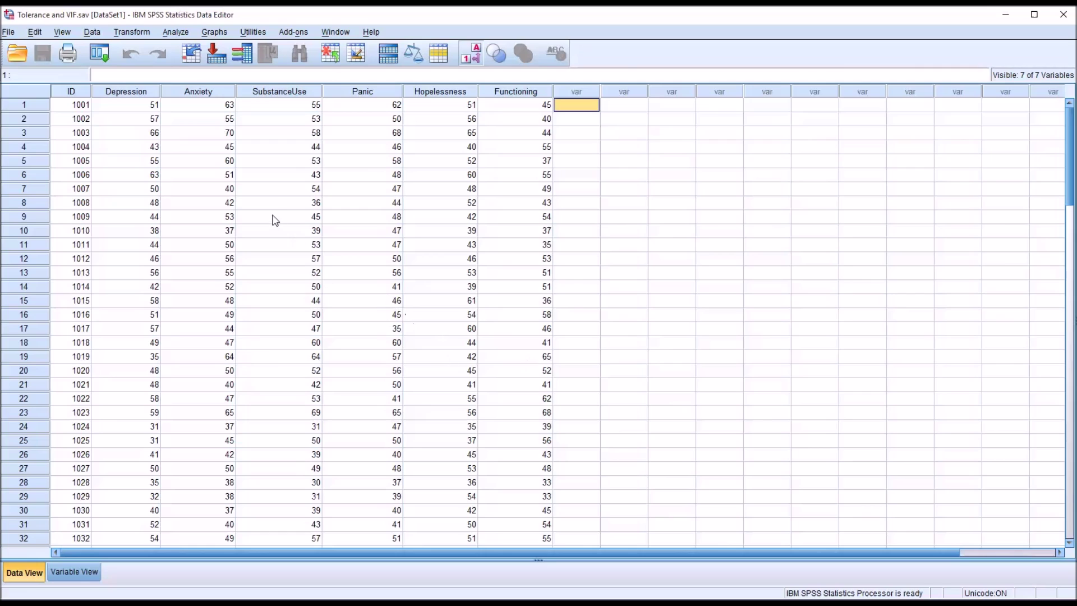
Point out the ID, five predictor and Functioning columns in the data sheet
{"action": "left_click", "coordinate": [73, 93]}
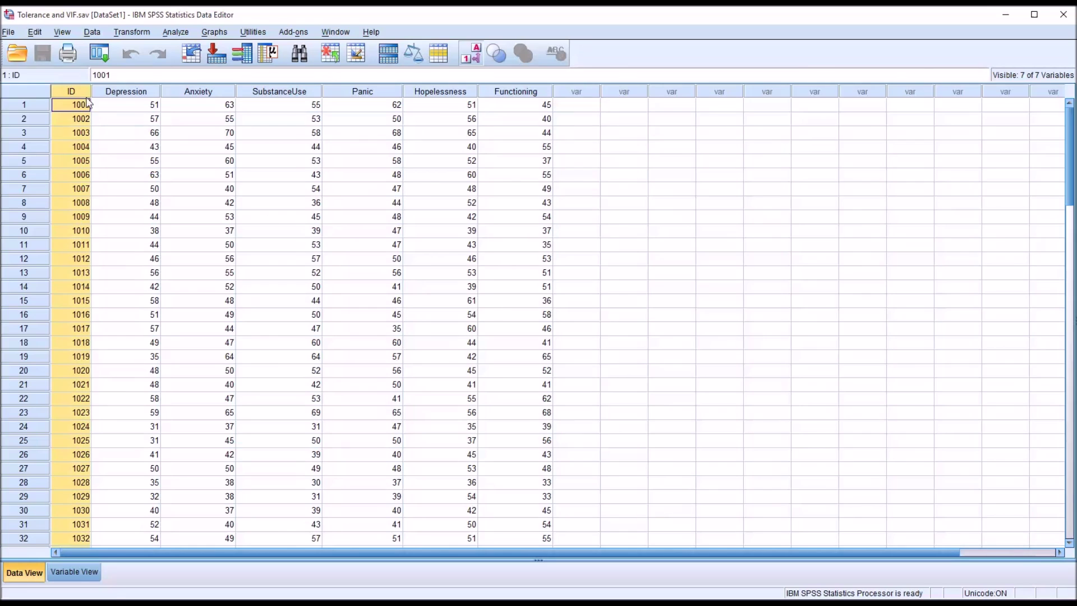
{"action": "left_click", "coordinate": [133, 94]}
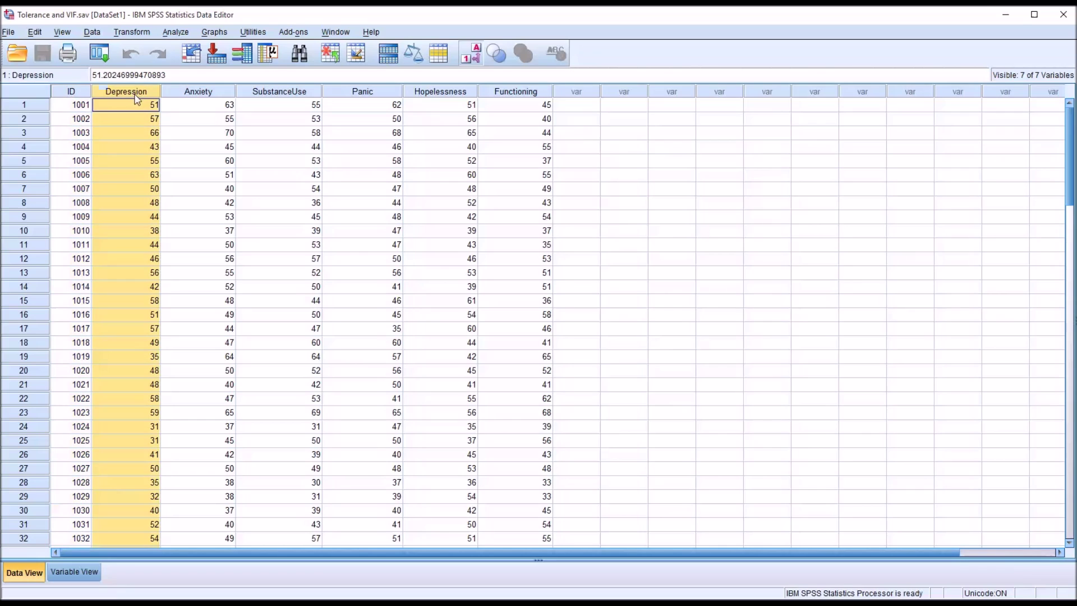
{"action": "left_click", "coordinate": [188, 93]}
{"action": "left_click", "coordinate": [297, 94]}
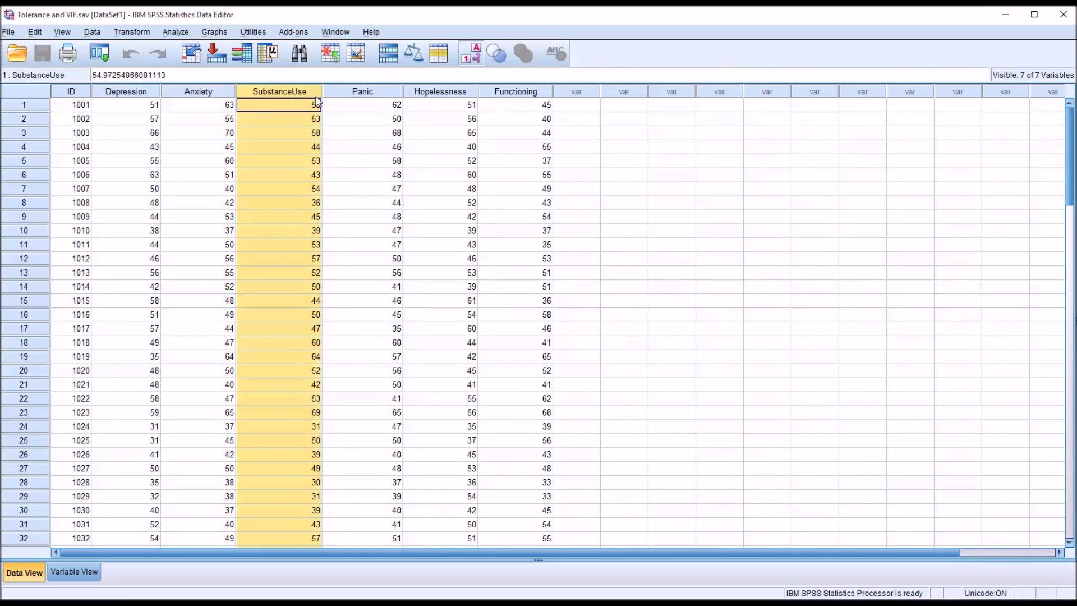
{"action": "left_click", "coordinate": [347, 93]}
{"action": "left_click", "coordinate": [433, 94]}
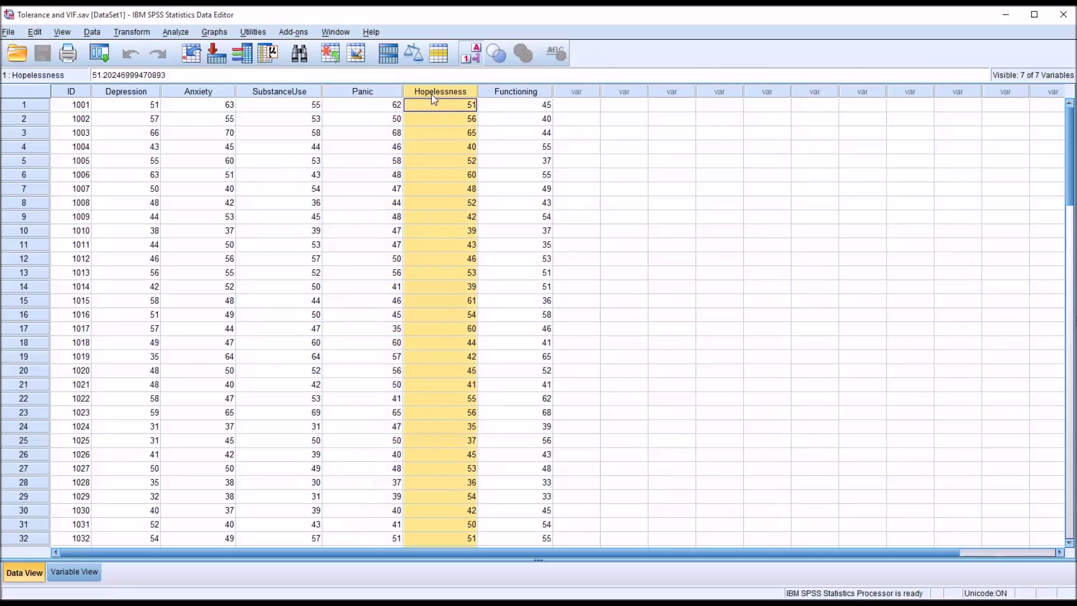
{"action": "left_click", "coordinate": [501, 97]}
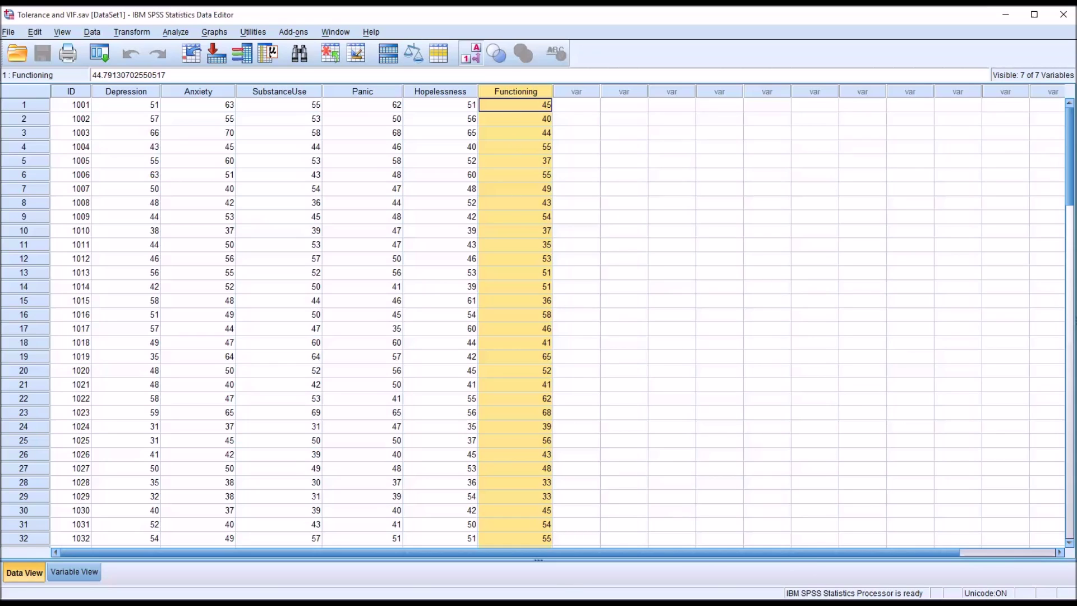
{"action": "left_click", "coordinate": [563, 109]}
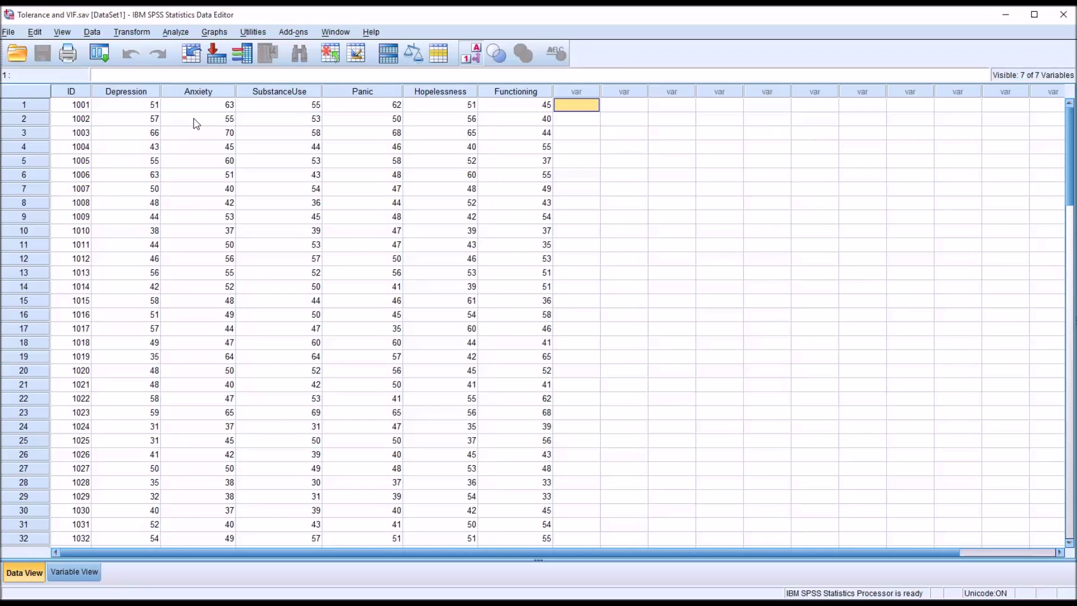
Compare the first Depression, Anxiety, Panic and Hopelessness values in the data
{"action": "left_click", "coordinate": [200, 93]}
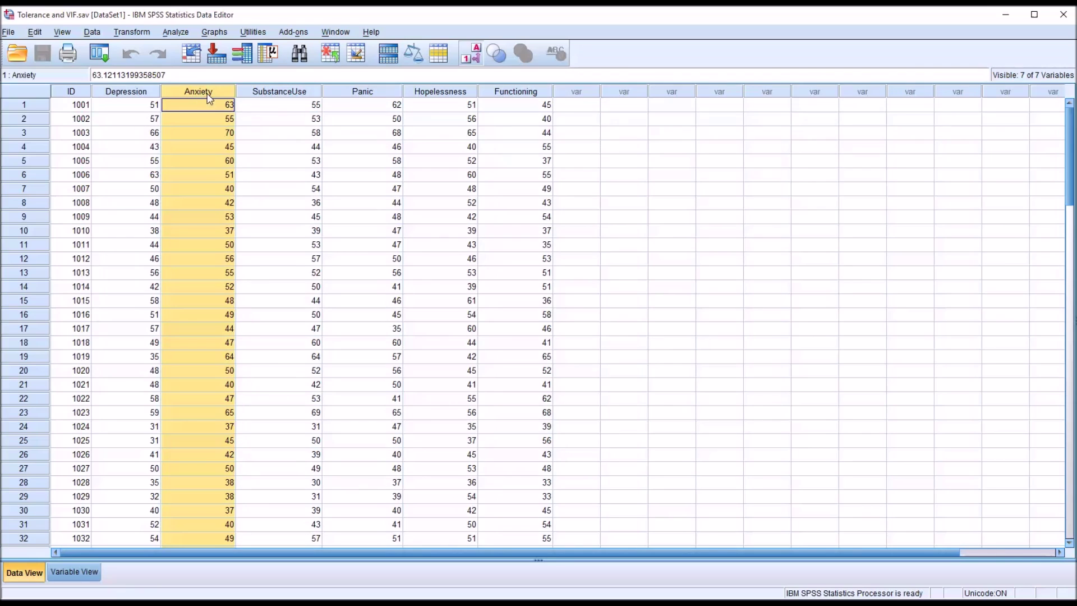
{"action": "left_click", "coordinate": [352, 92]}
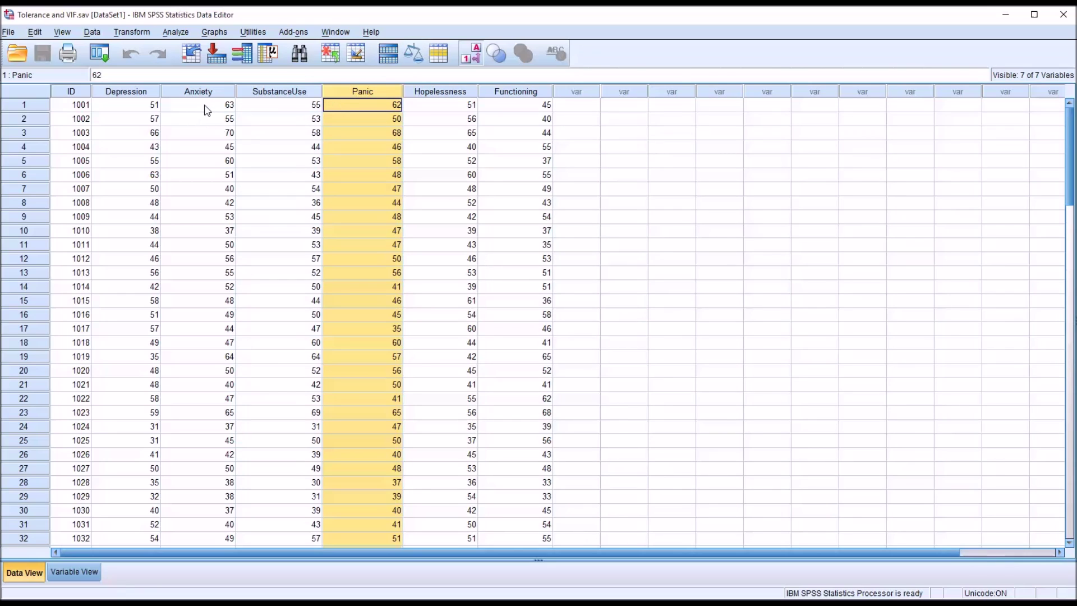
{"action": "left_click", "coordinate": [207, 108]}
{"action": "left_click", "coordinate": [328, 109]}
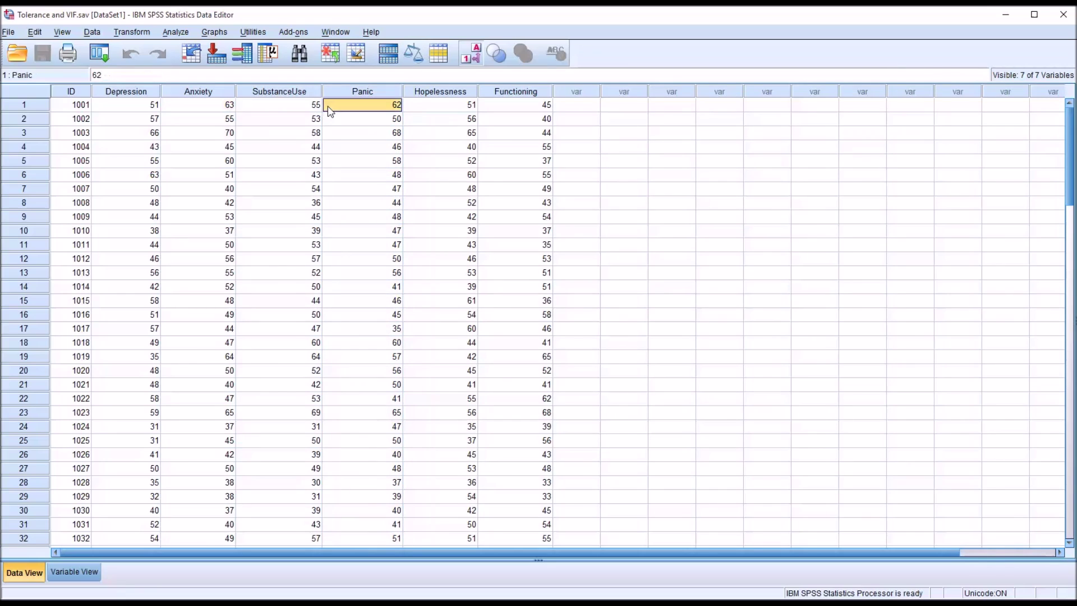
{"action": "left_click", "coordinate": [205, 107]}
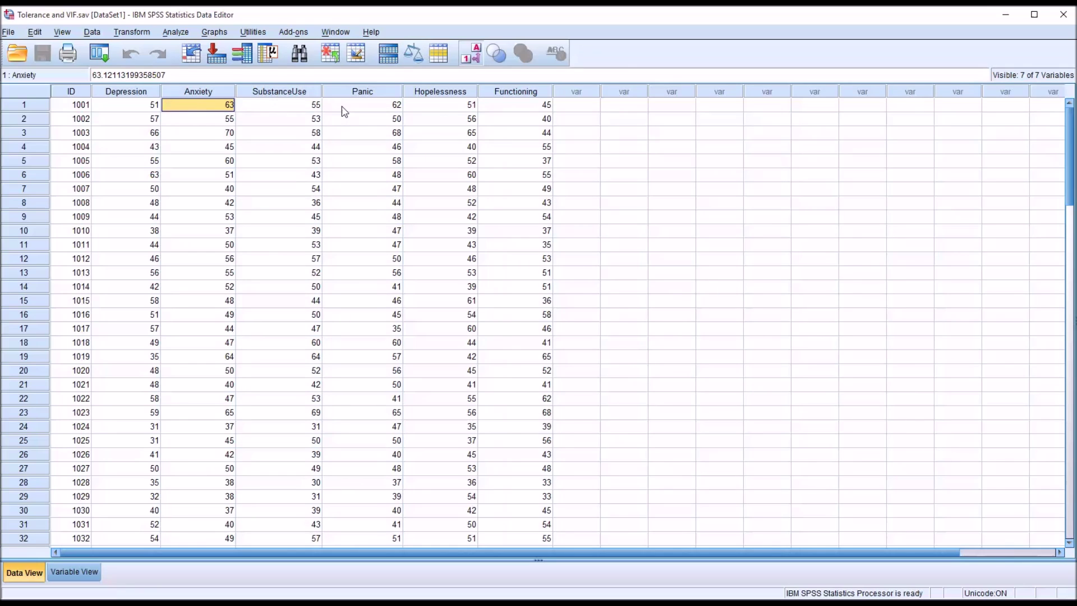
{"action": "left_click", "coordinate": [344, 111]}
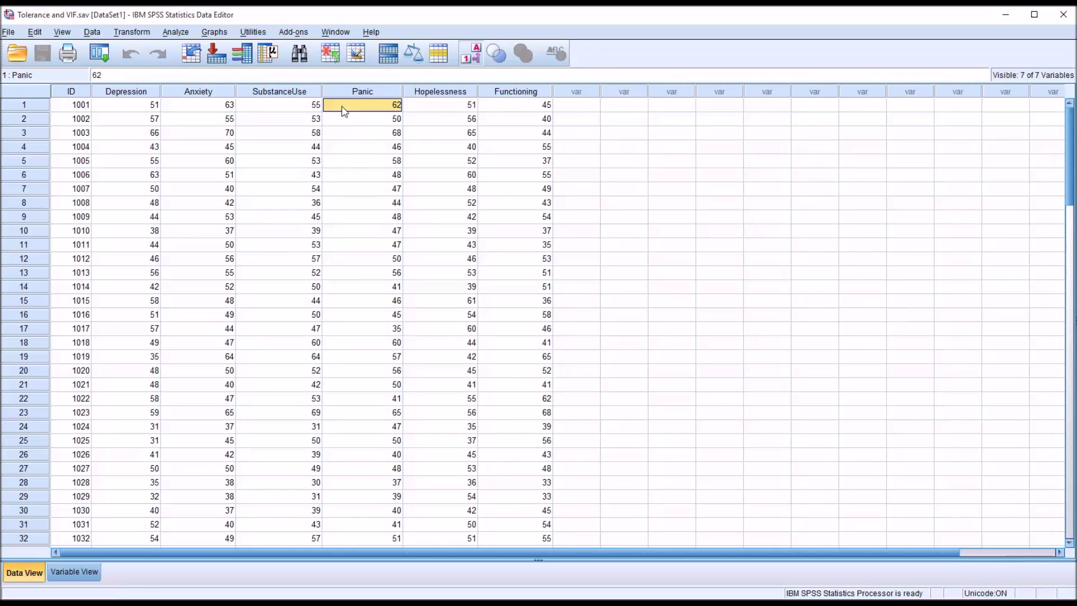
{"action": "left_click", "coordinate": [218, 108]}
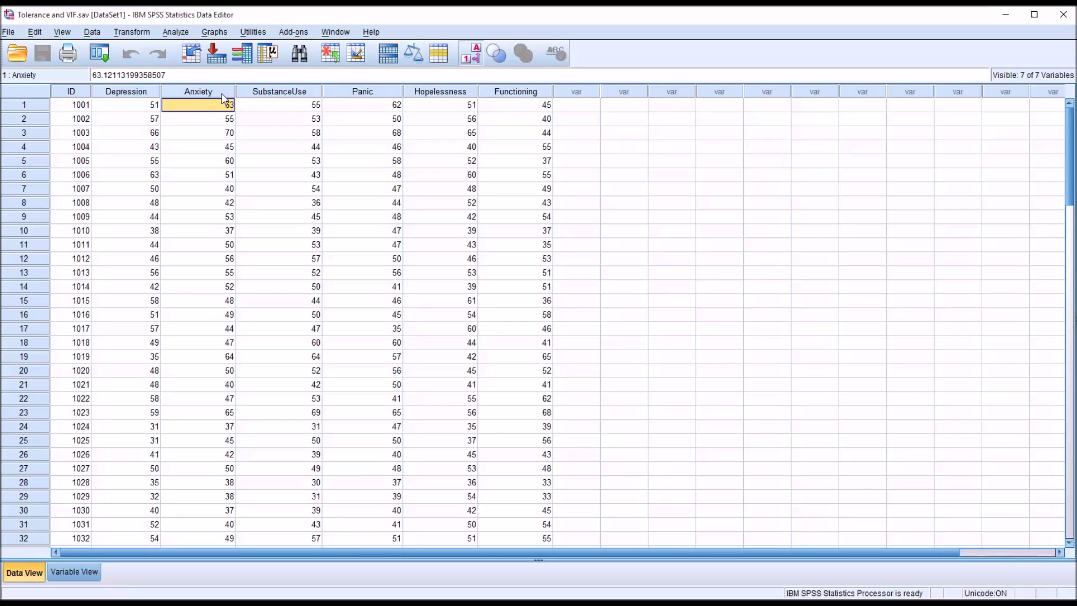
{"action": "left_click", "coordinate": [204, 93]}
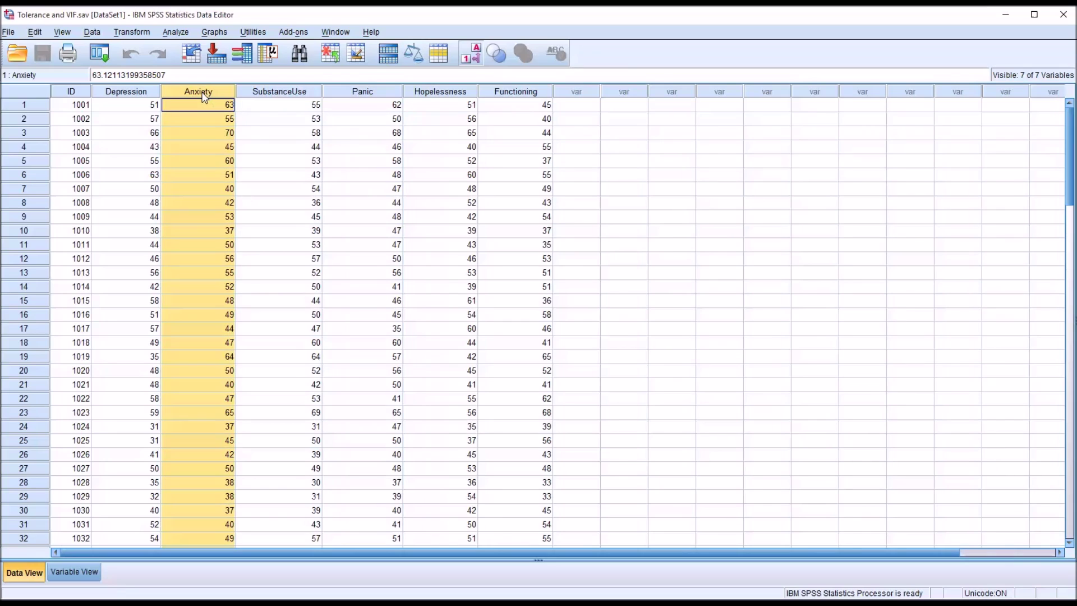
{"action": "left_click", "coordinate": [341, 106]}
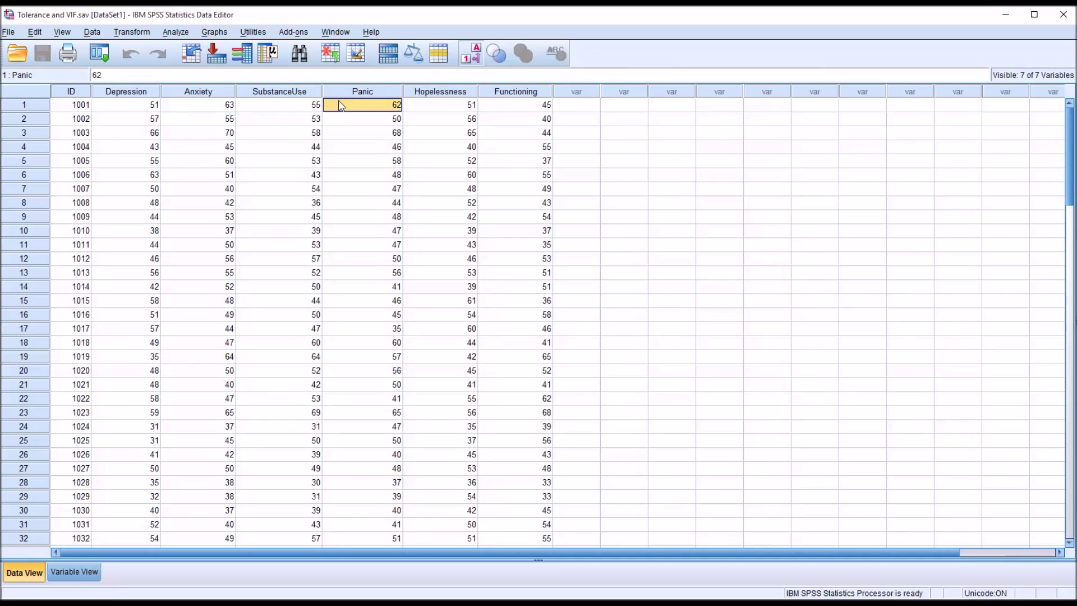
{"action": "left_click", "coordinate": [340, 94]}
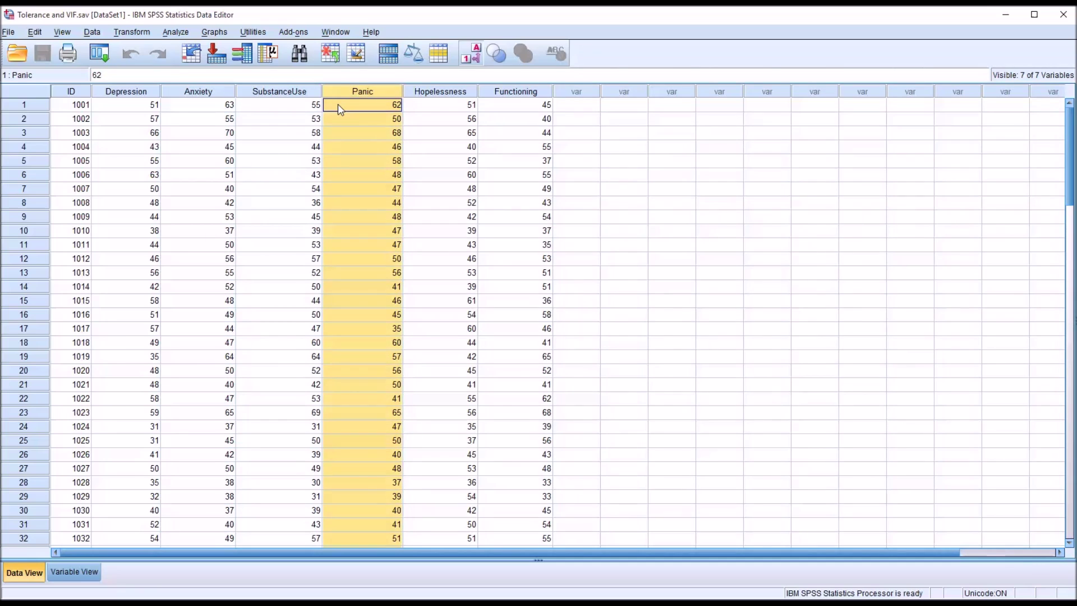
{"action": "left_click", "coordinate": [337, 104]}
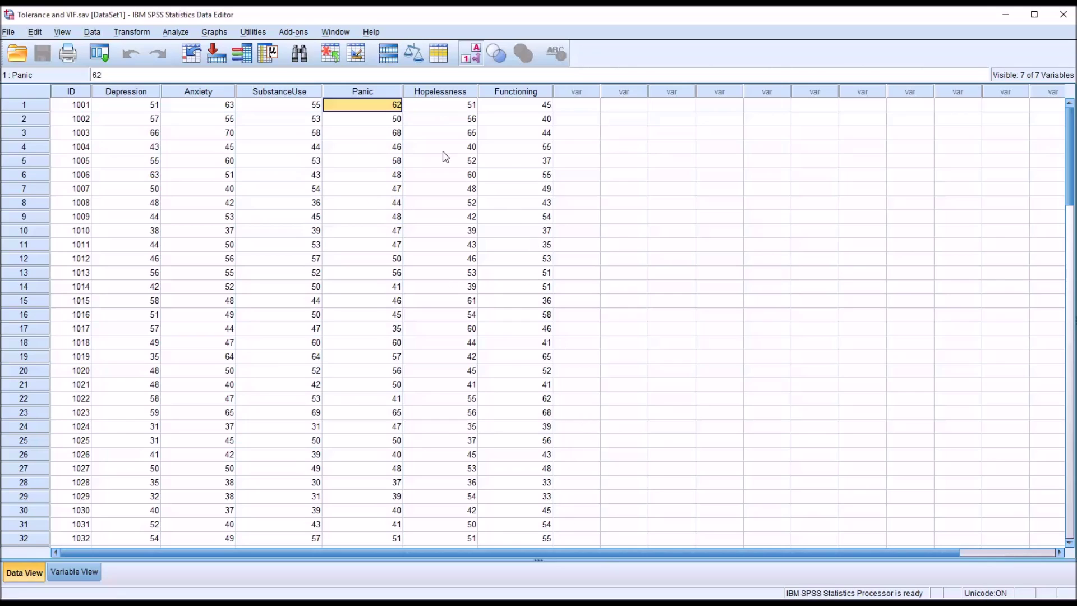
{"action": "left_click", "coordinate": [426, 112]}
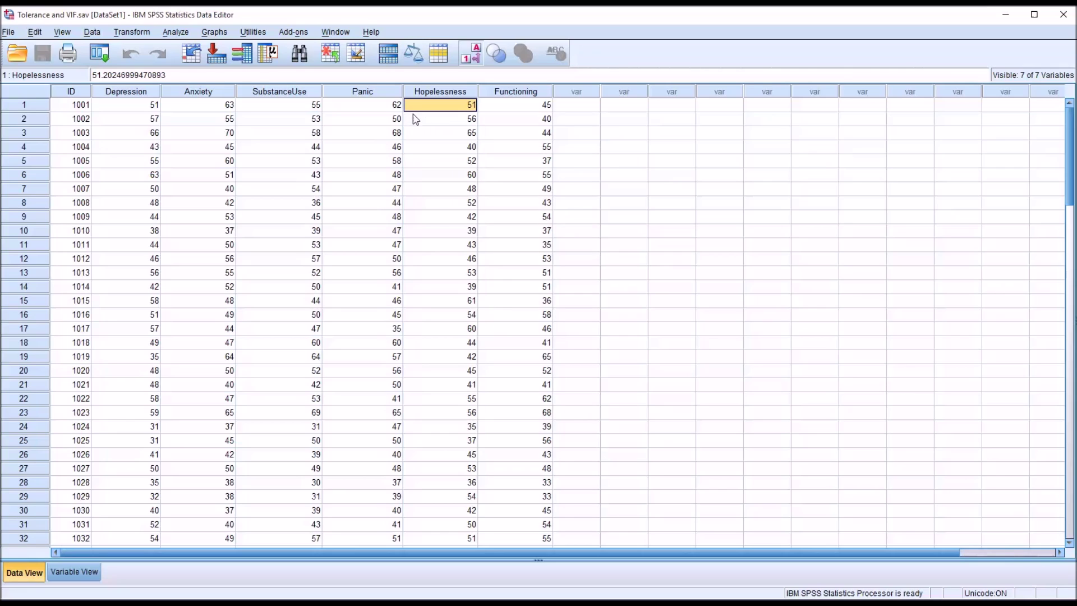
{"action": "left_click", "coordinate": [149, 111]}
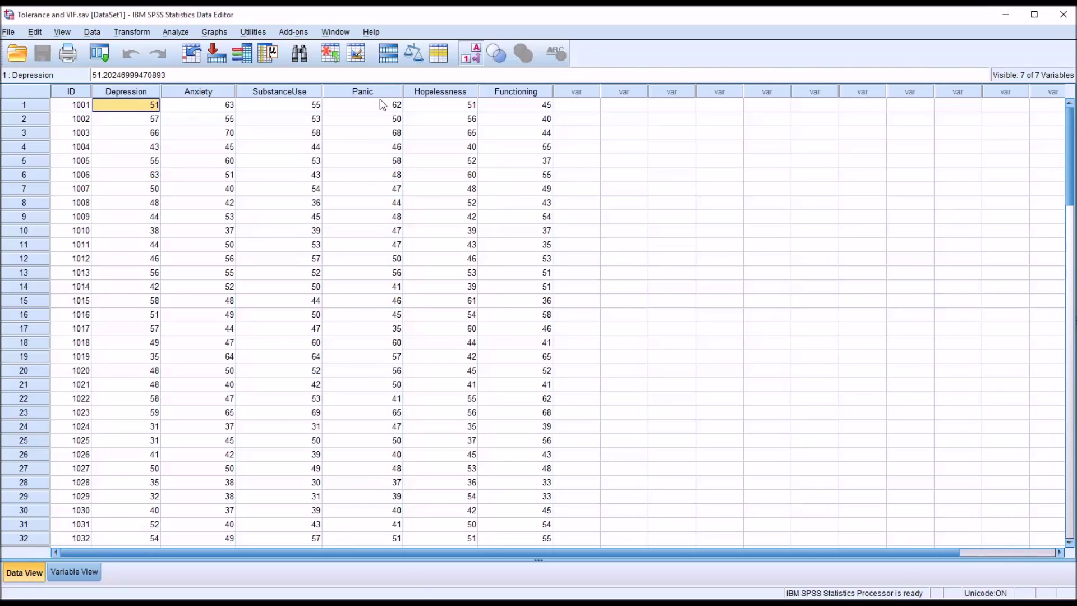
{"action": "left_click", "coordinate": [412, 106]}
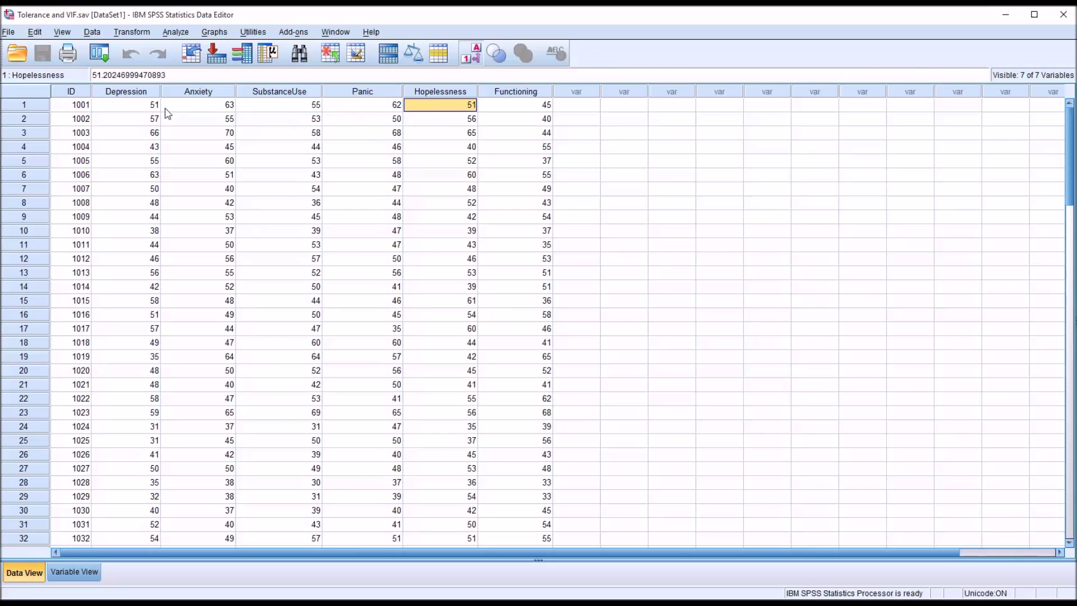
{"action": "left_click", "coordinate": [136, 109]}
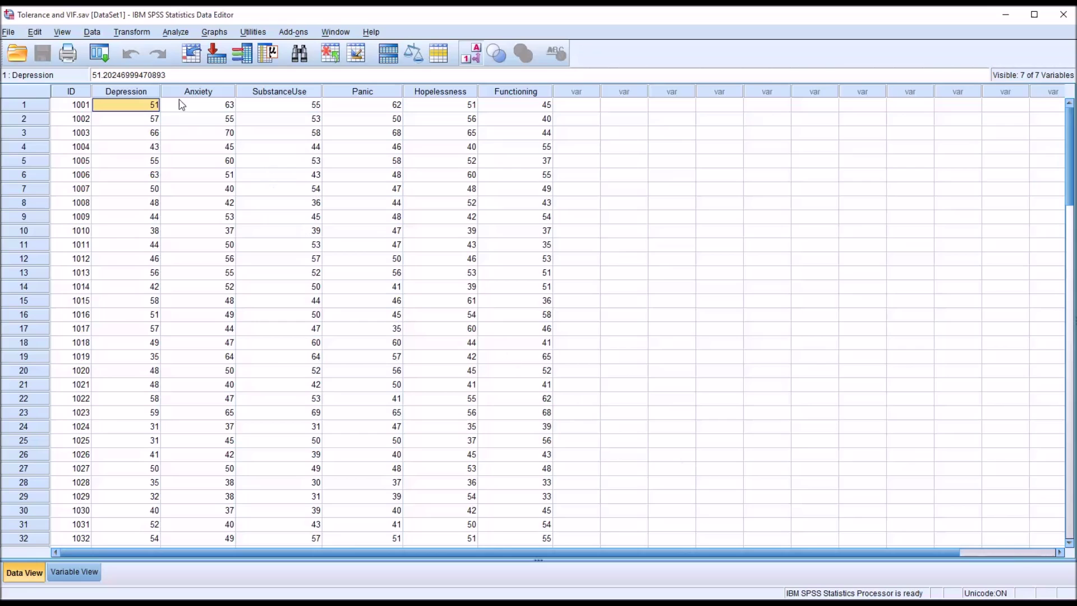
{"action": "left_click", "coordinate": [146, 94]}
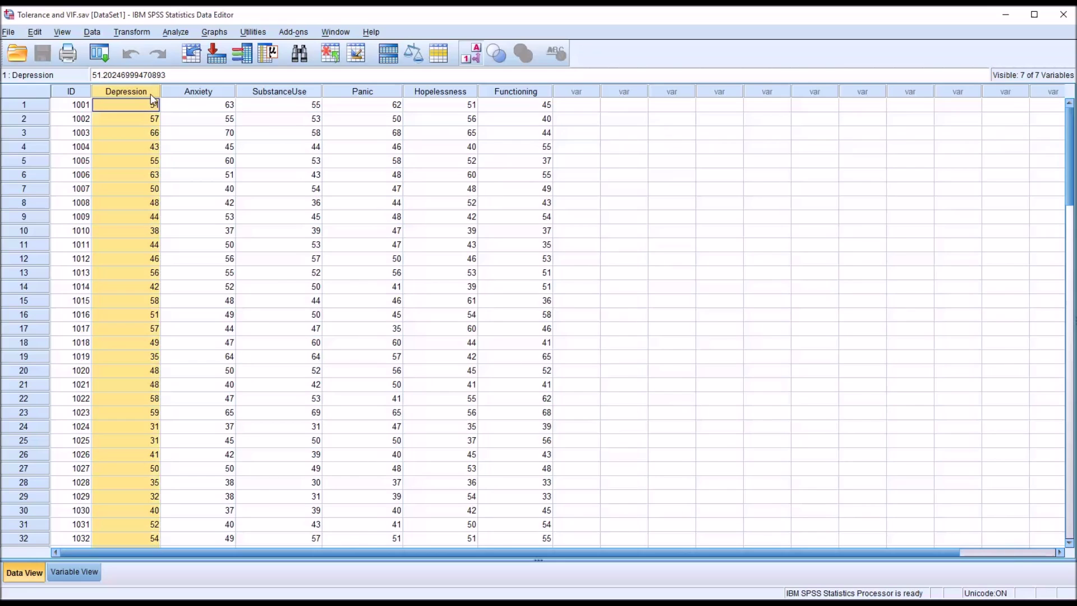
{"action": "left_click", "coordinate": [192, 95]}
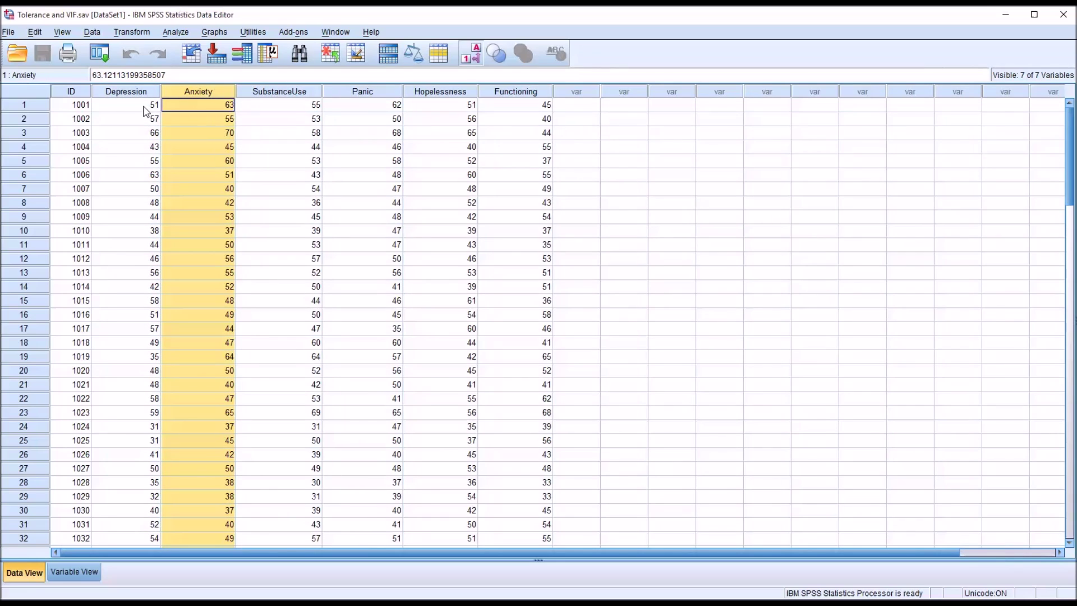
{"action": "left_click", "coordinate": [150, 110]}
{"action": "left_click", "coordinate": [197, 105]}
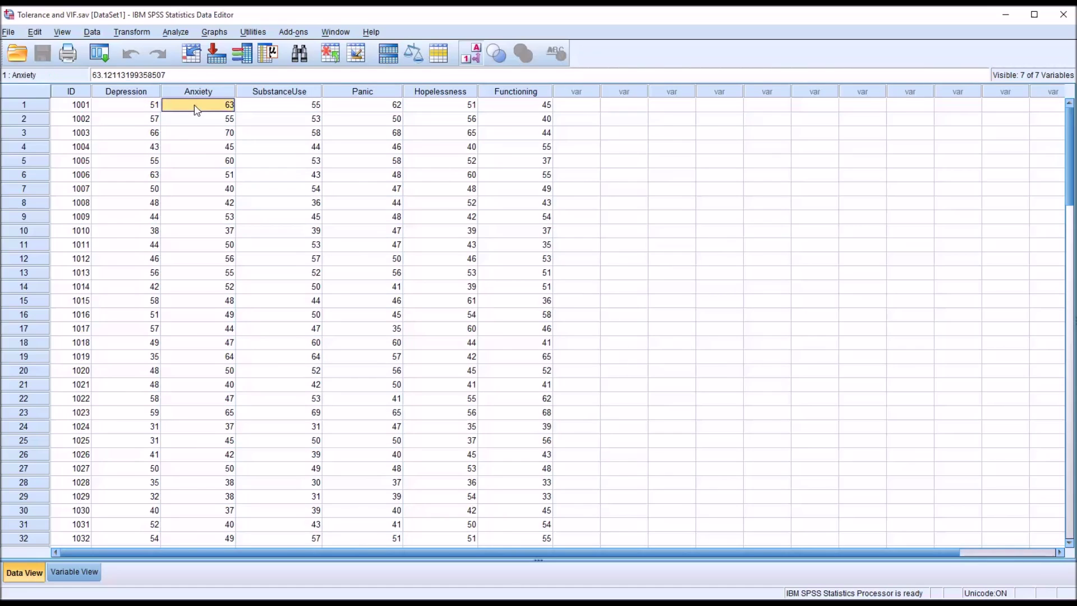
{"action": "left_click", "coordinate": [343, 110]}
{"action": "left_click", "coordinate": [139, 107]}
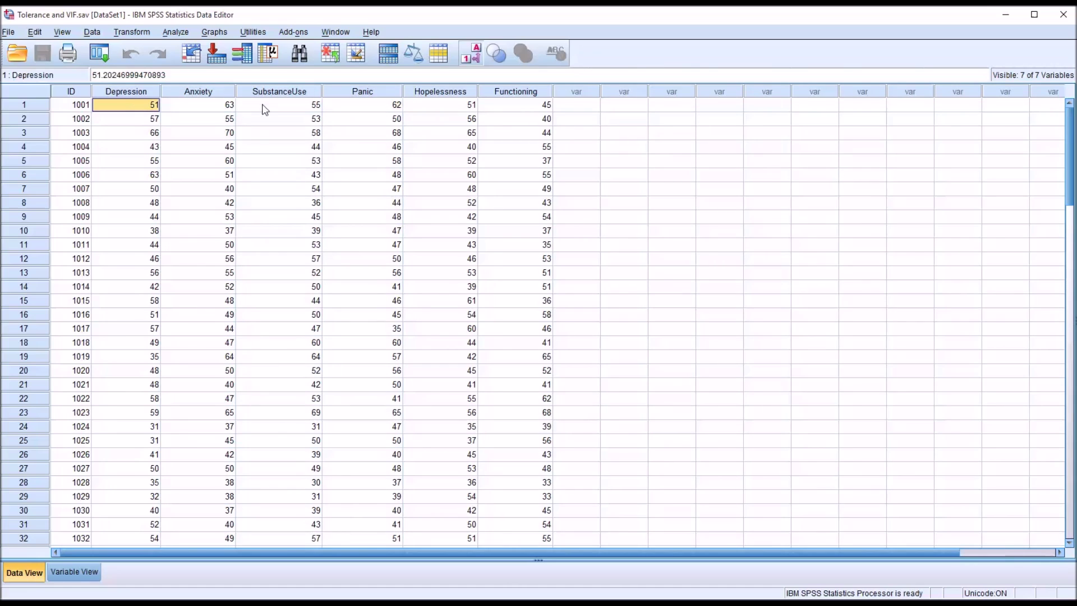
{"action": "left_click", "coordinate": [421, 113]}
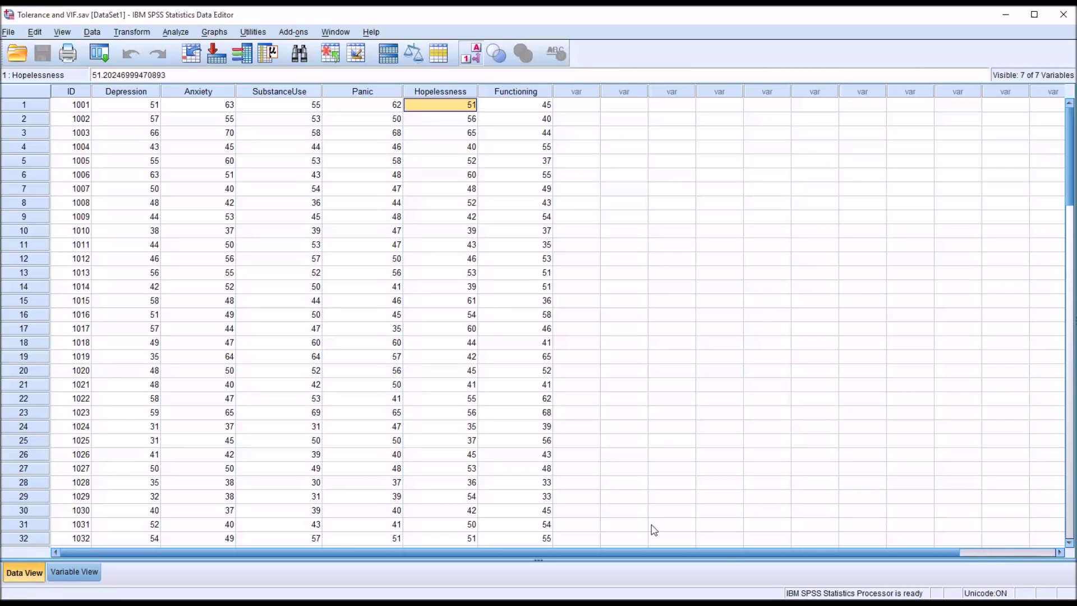
{"action": "left_click", "coordinate": [576, 111]}
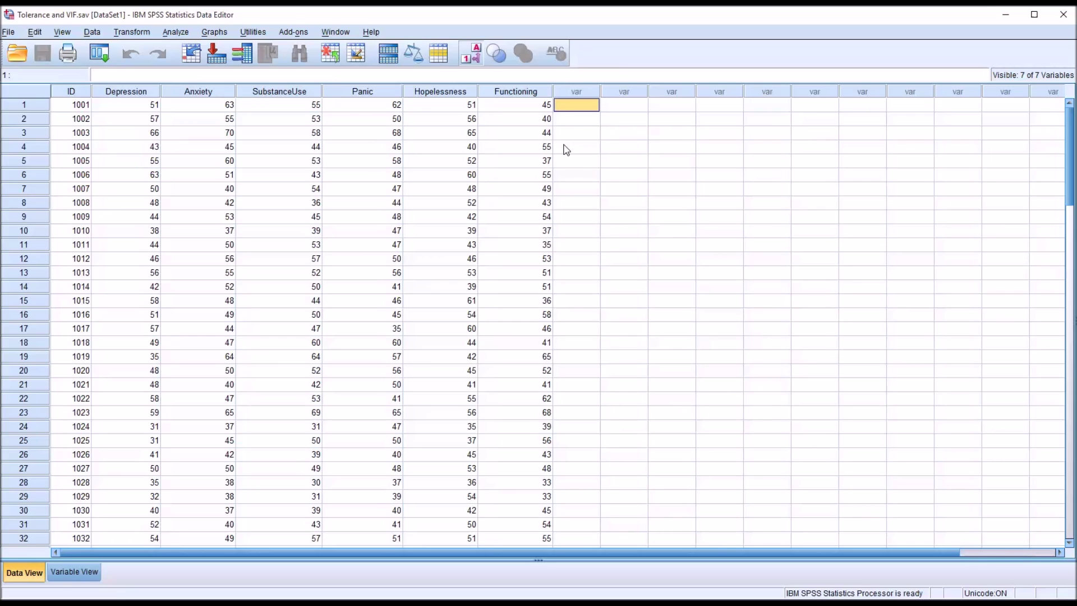
Run a Bivariate correlation on Depression through Hopelessness
{"action": "left_click", "coordinate": [170, 34]}
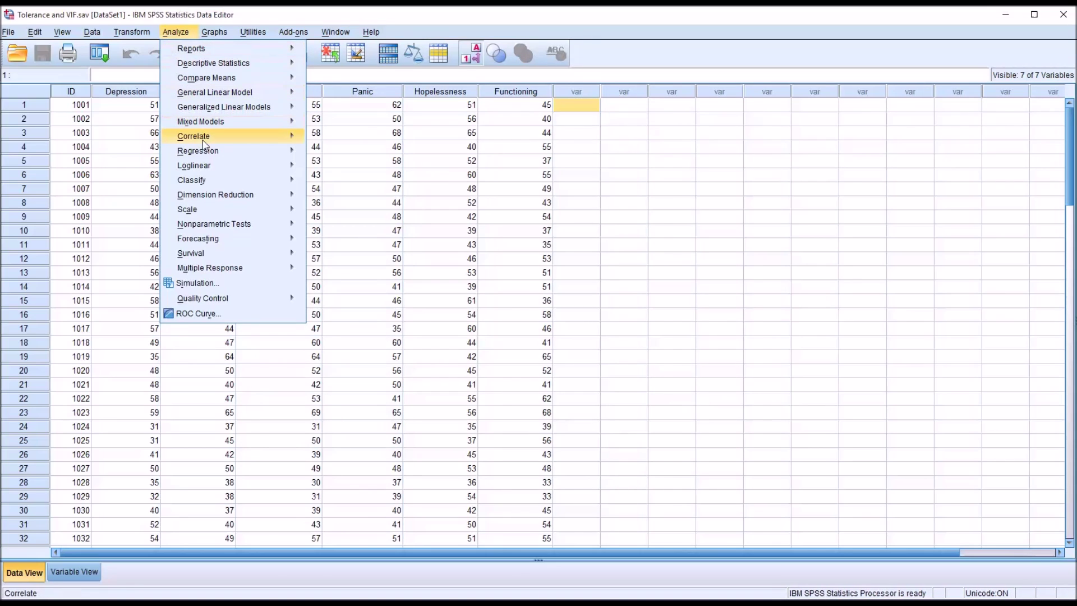
{"action": "mouse_move", "coordinate": [213, 137]}
{"action": "left_click", "coordinate": [326, 143]}
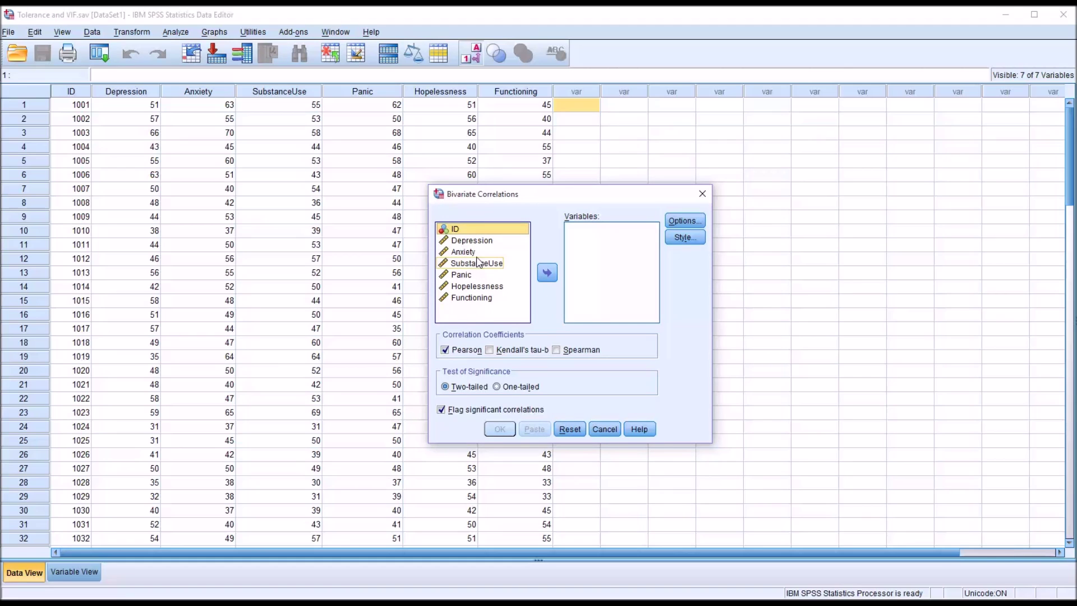
{"action": "left_click", "coordinate": [458, 242]}
{"action": "left_click_drag", "start_coordinate": [459, 243], "coordinate": [493, 291]}
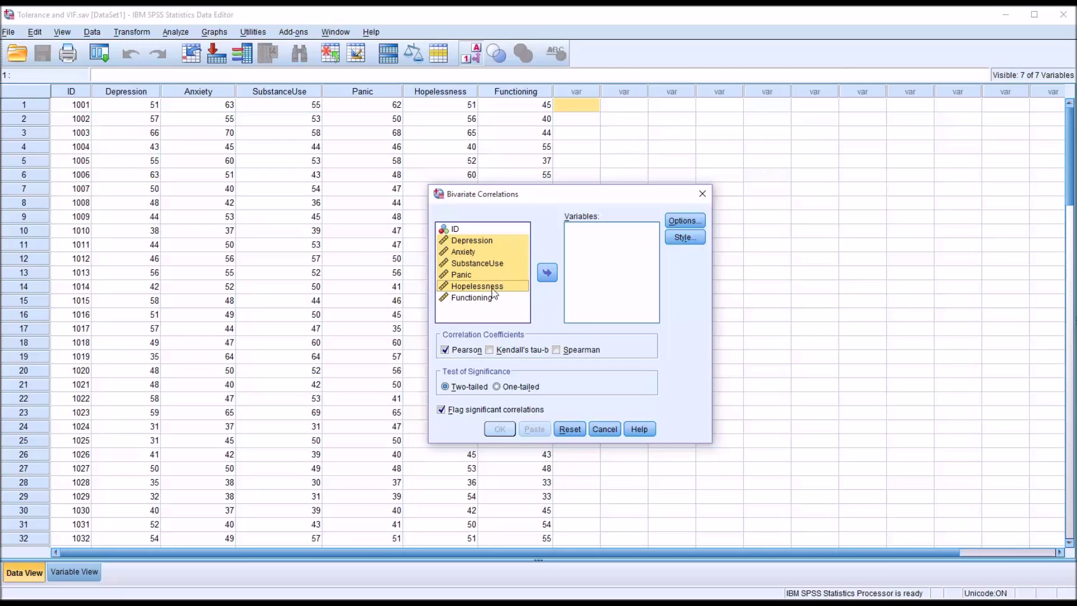
{"action": "left_click", "coordinate": [547, 273]}
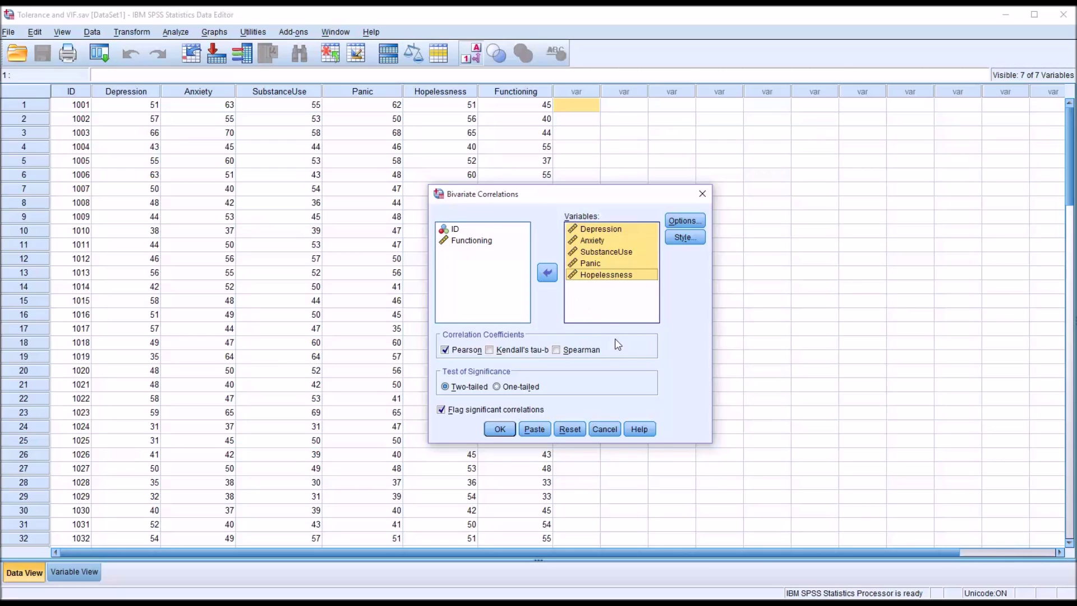
{"action": "left_click", "coordinate": [501, 429]}
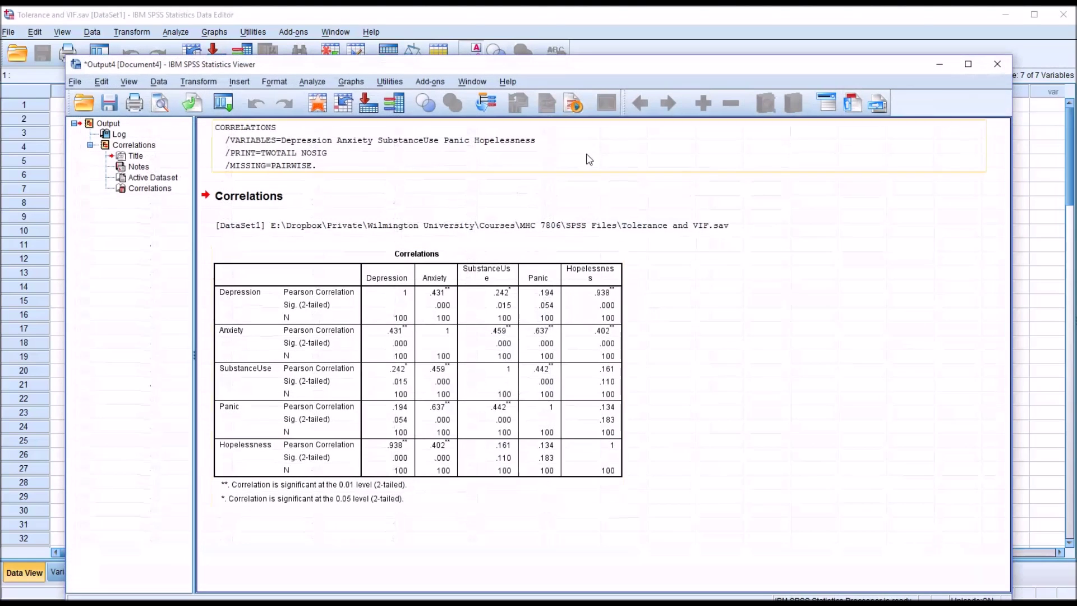
Review the predictor Correlations table, then bring back the Tolerance and VIF.sav data sheet
{"action": "left_click_drag", "start_coordinate": [574, 72], "coordinate": [574, 41]}
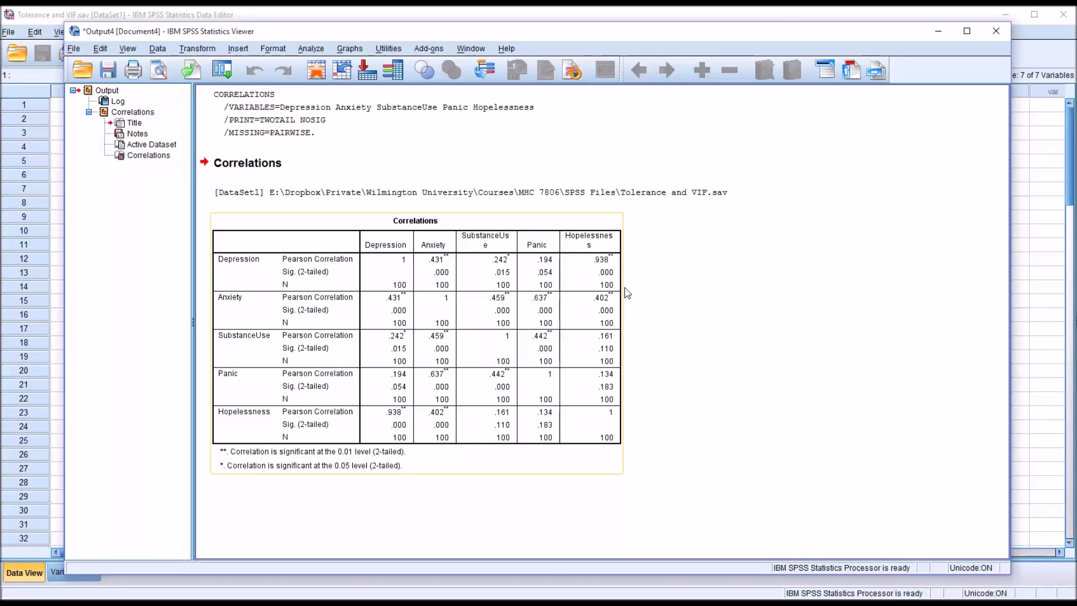
{"action": "left_click", "coordinate": [713, 407]}
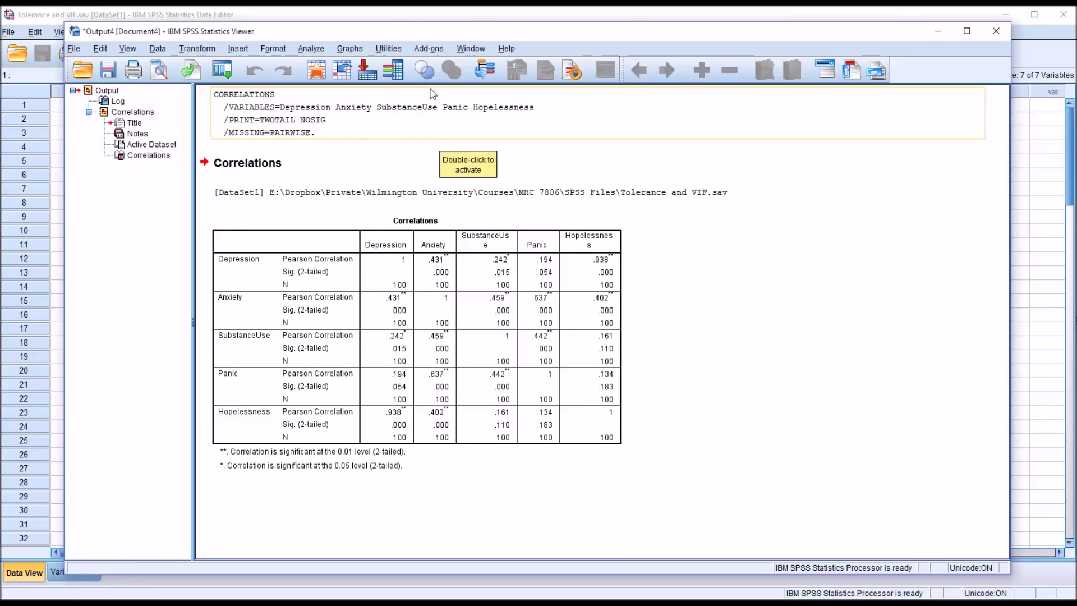
{"action": "left_click", "coordinate": [408, 21]}
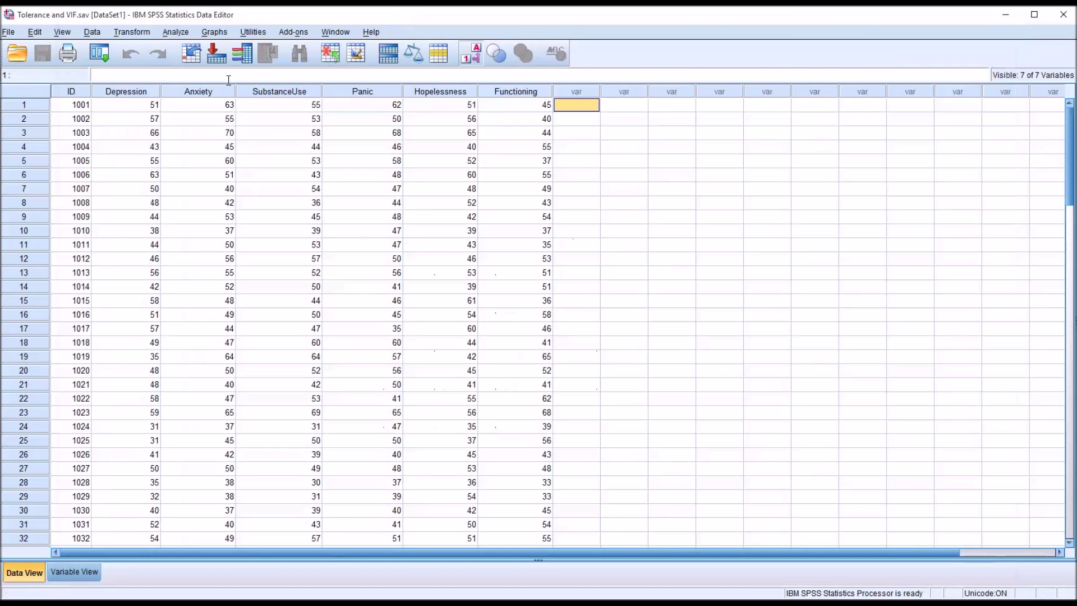
Set up a Linear Regression with Functioning as dependent and the five predictors as independents
{"action": "left_click", "coordinate": [175, 33]}
{"action": "mouse_move", "coordinate": [222, 156]}
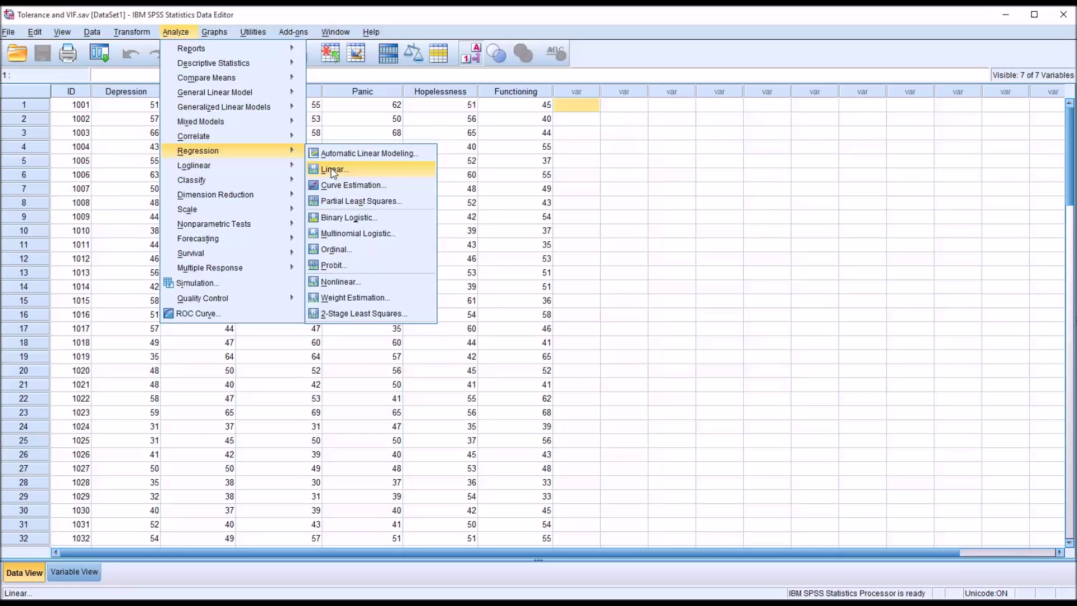
{"action": "left_click", "coordinate": [333, 171]}
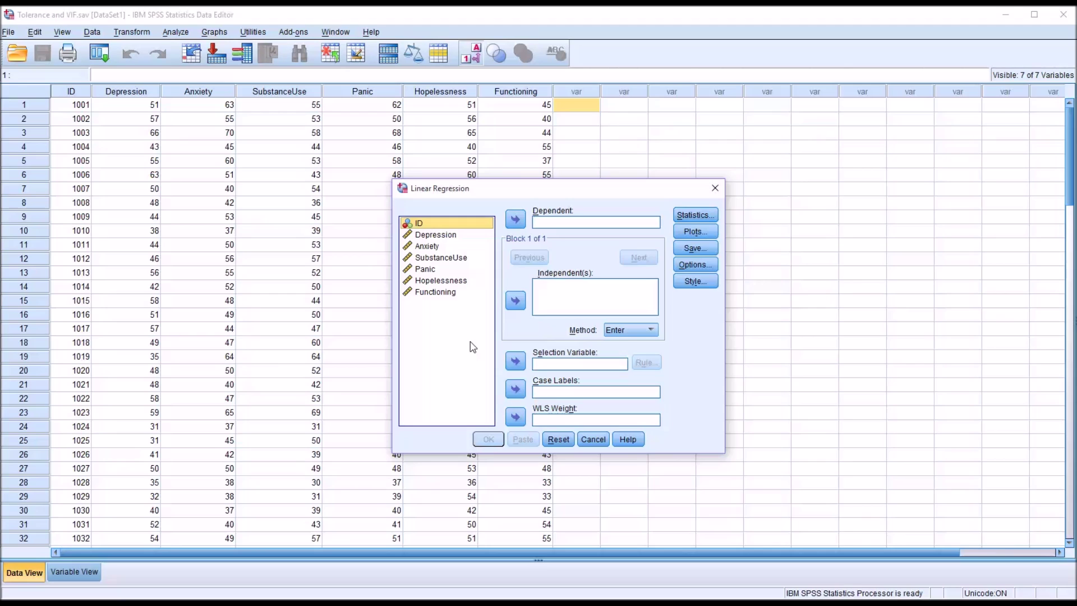
{"action": "left_click", "coordinate": [427, 236]}
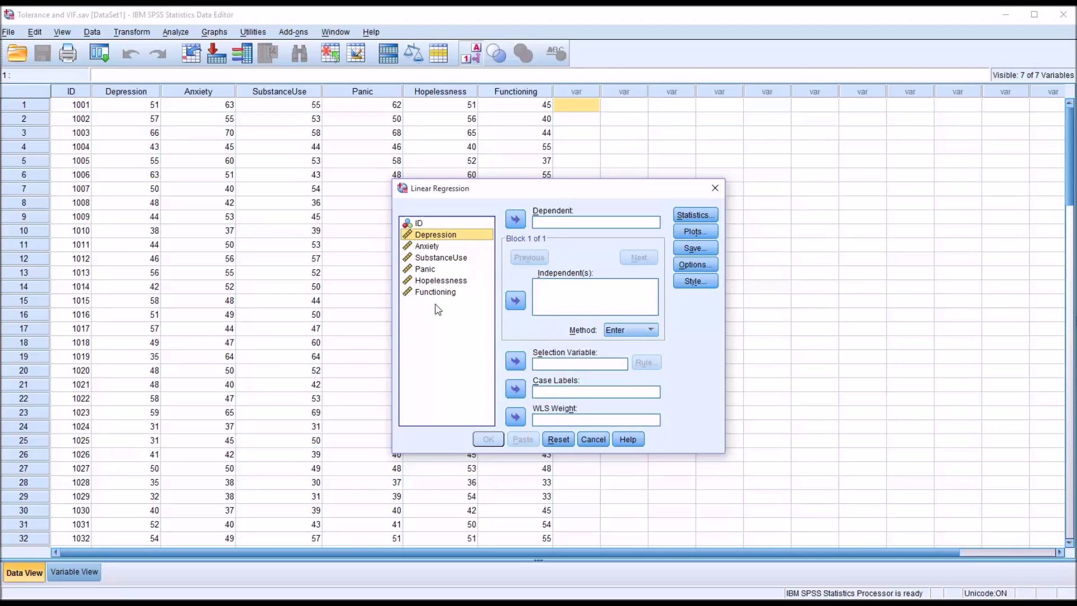
{"action": "left_click_drag", "start_coordinate": [435, 293], "coordinate": [550, 223]}
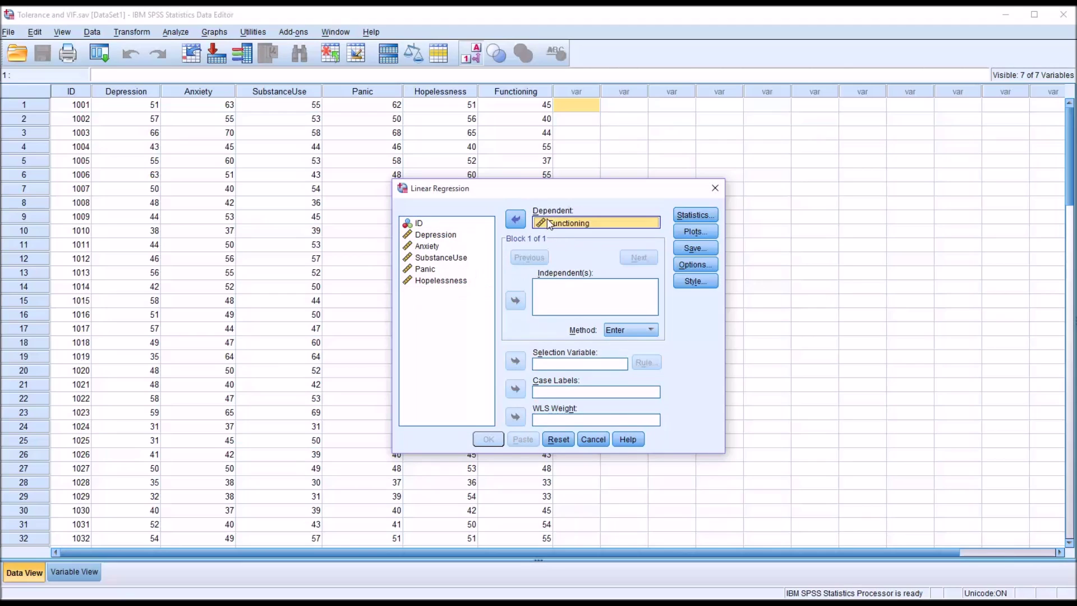
{"action": "left_click_drag", "start_coordinate": [424, 236], "coordinate": [560, 290]}
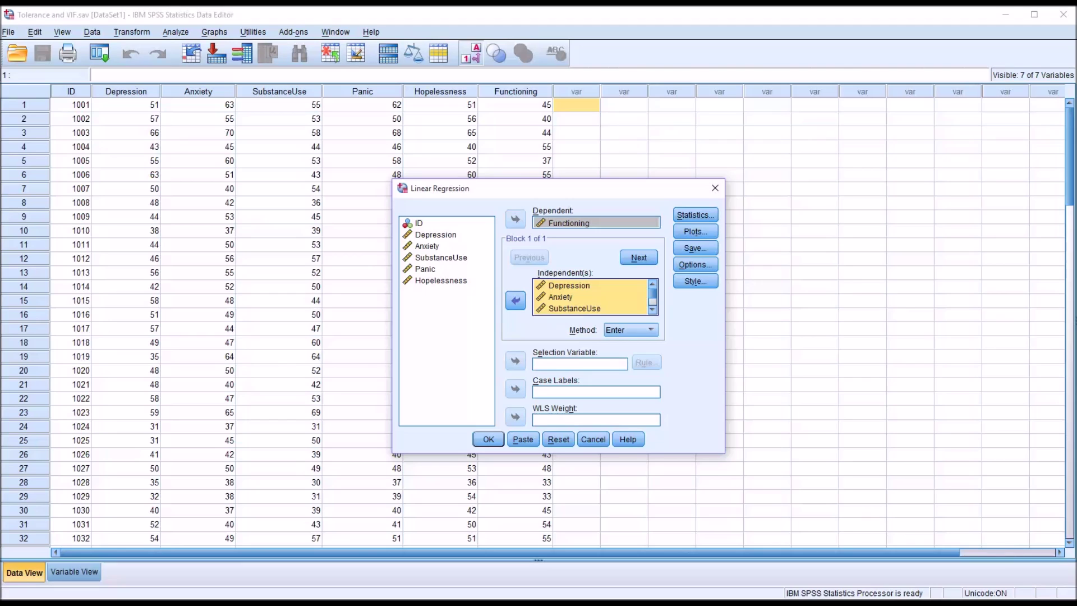
{"action": "left_click", "coordinate": [696, 215]}
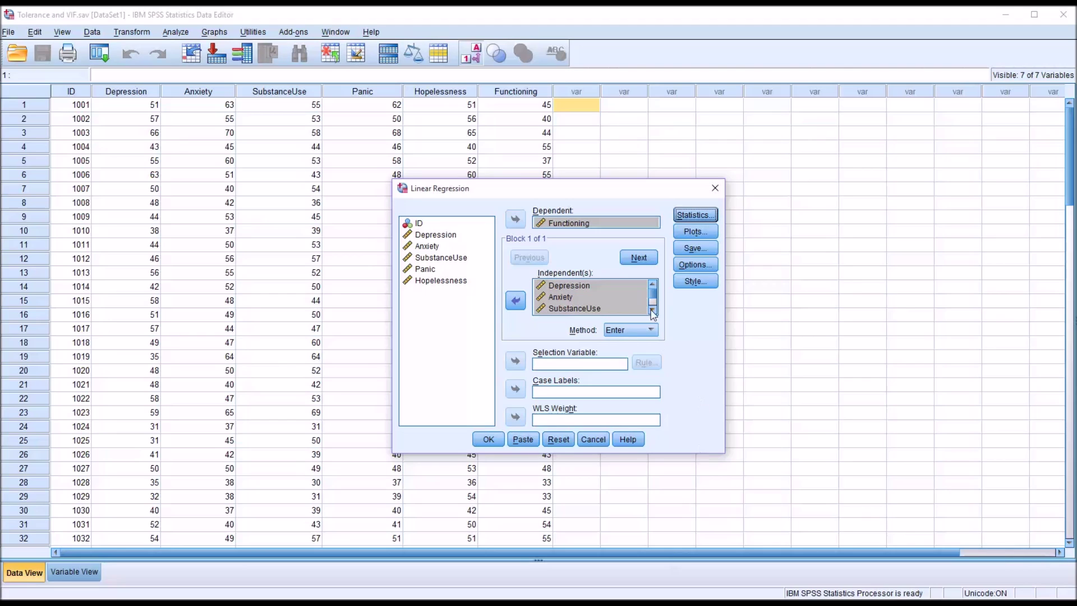
{"action": "left_click", "coordinate": [696, 215]}
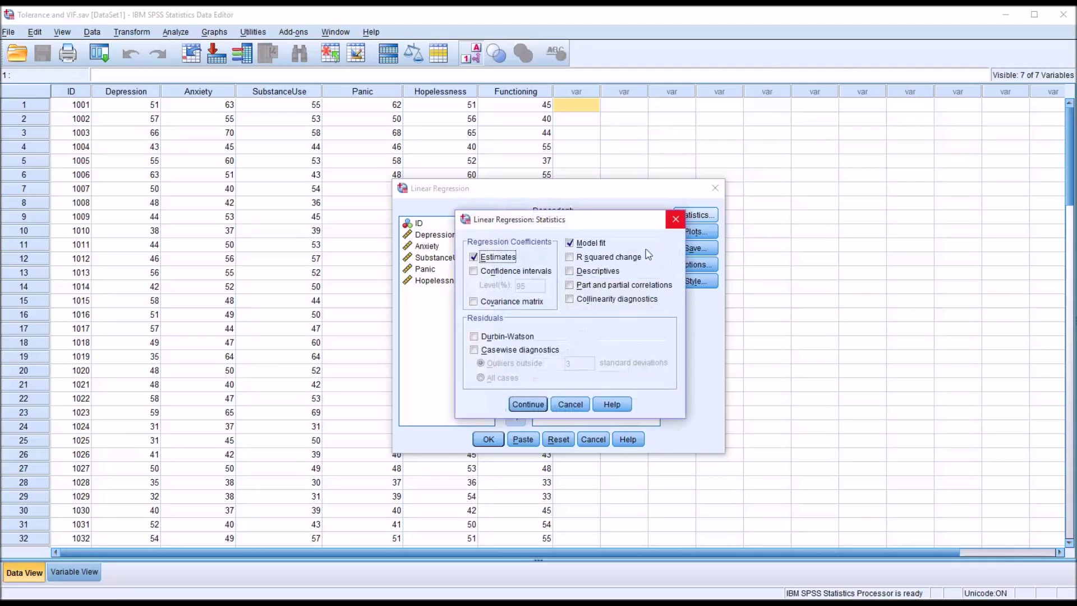
Clear Model fit and request only Collinearity diagnostics in the regression statistics
{"action": "left_click", "coordinate": [570, 244]}
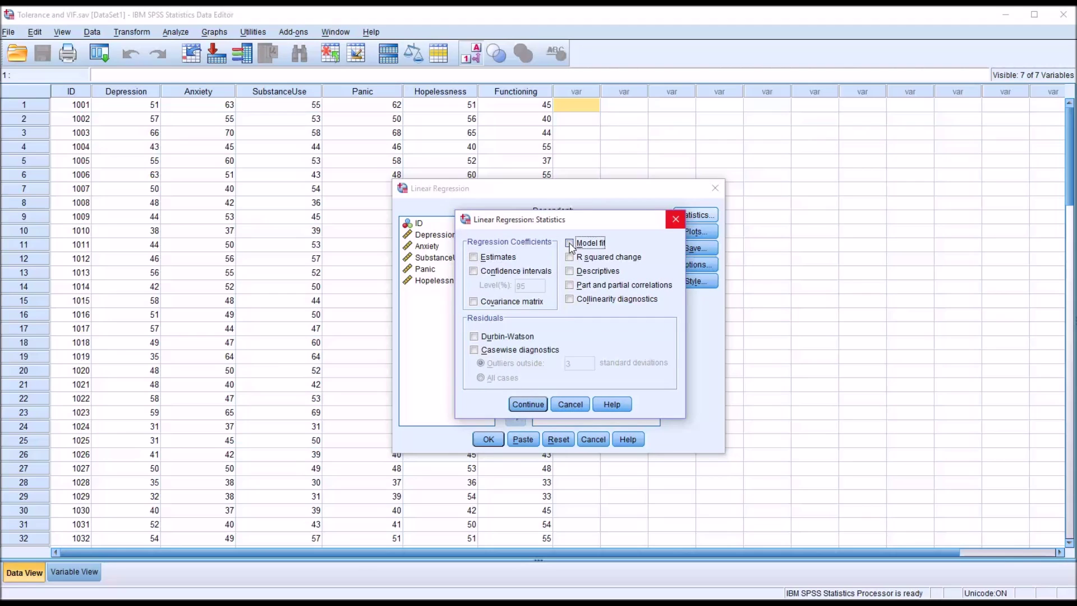
{"action": "left_click", "coordinate": [571, 299]}
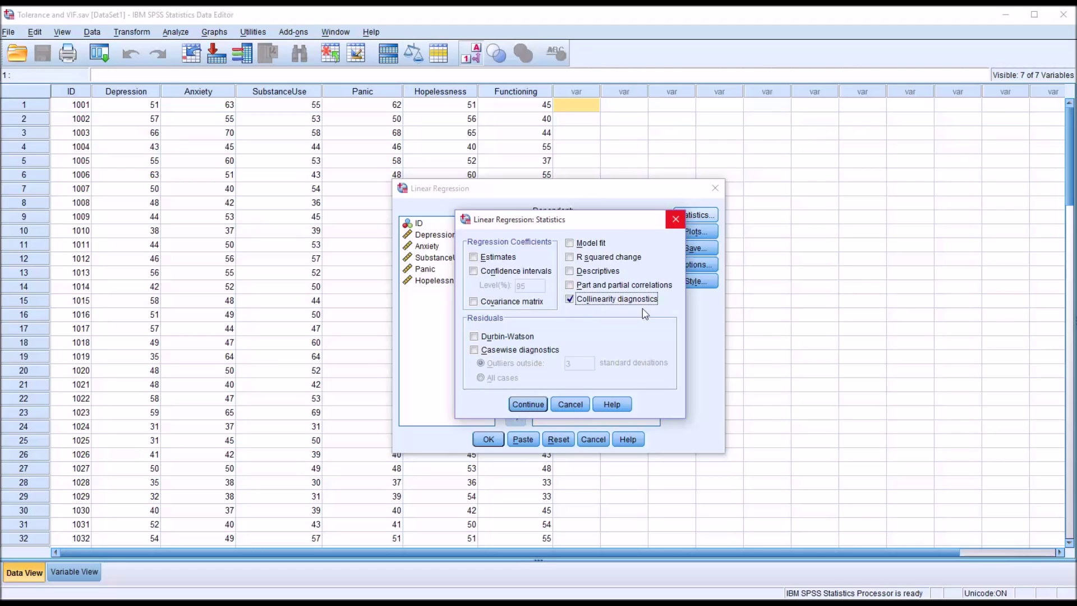
{"action": "left_click", "coordinate": [527, 404]}
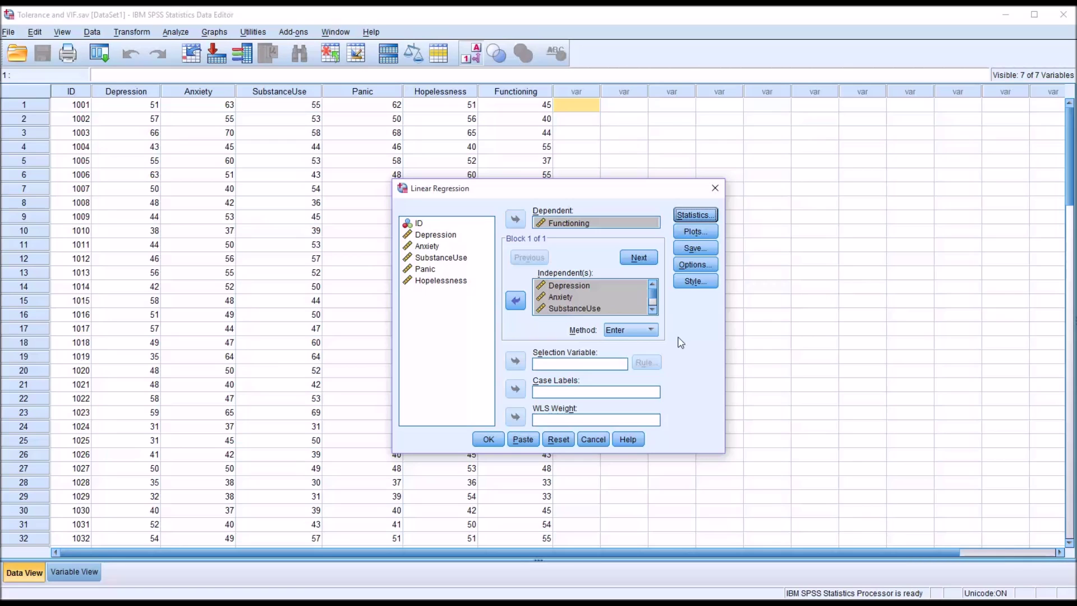
Run the regression and copy its Coefficients table over to the Excel workbook
{"action": "left_click", "coordinate": [488, 439]}
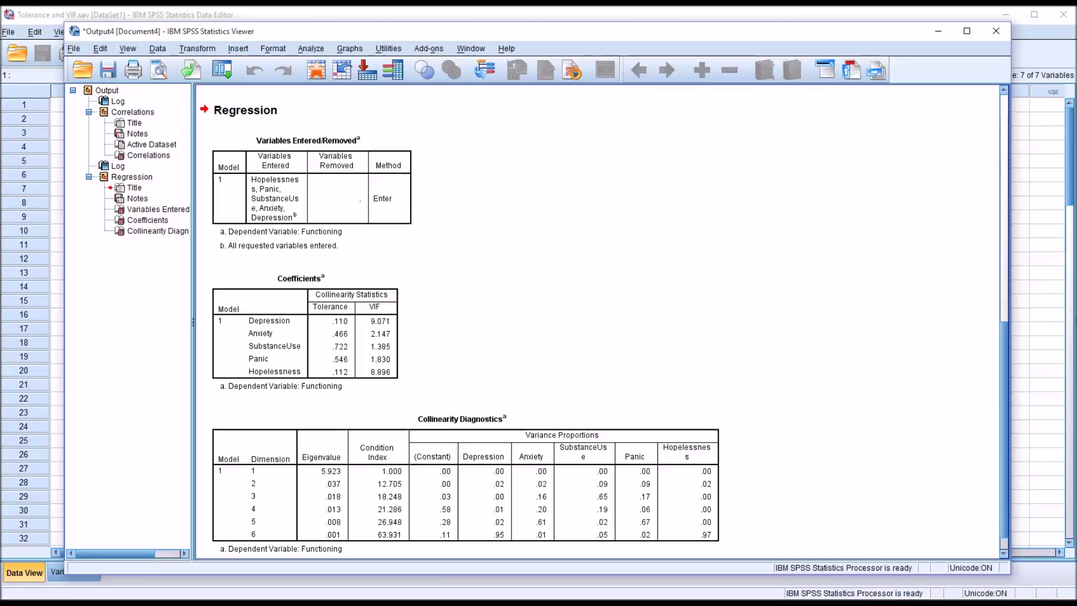
{"action": "left_click", "coordinate": [297, 340]}
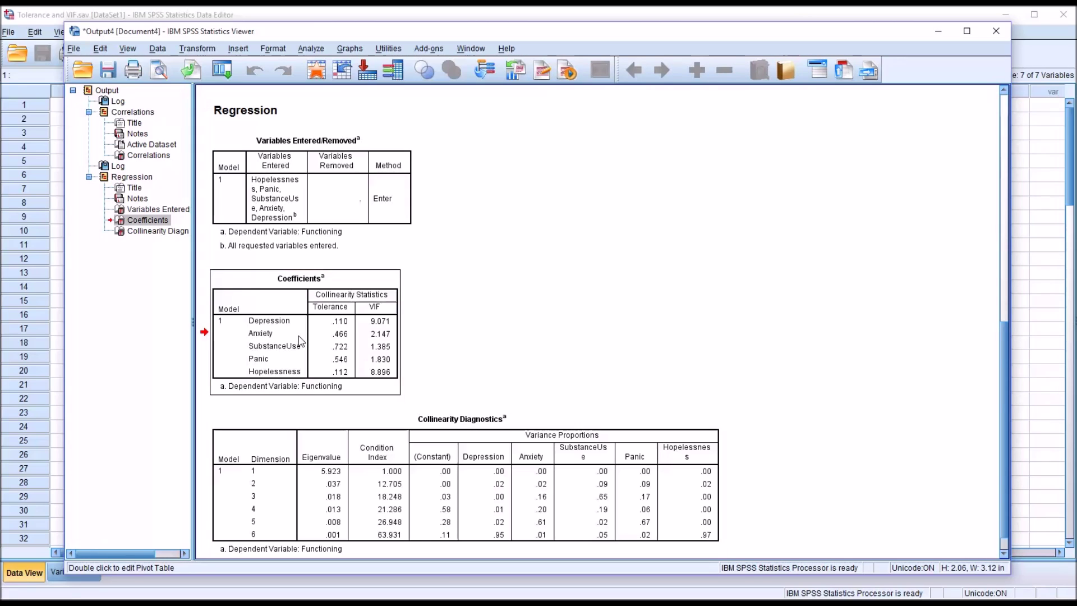
{"action": "right_click", "coordinate": [299, 337]}
{"action": "left_click", "coordinate": [311, 360]}
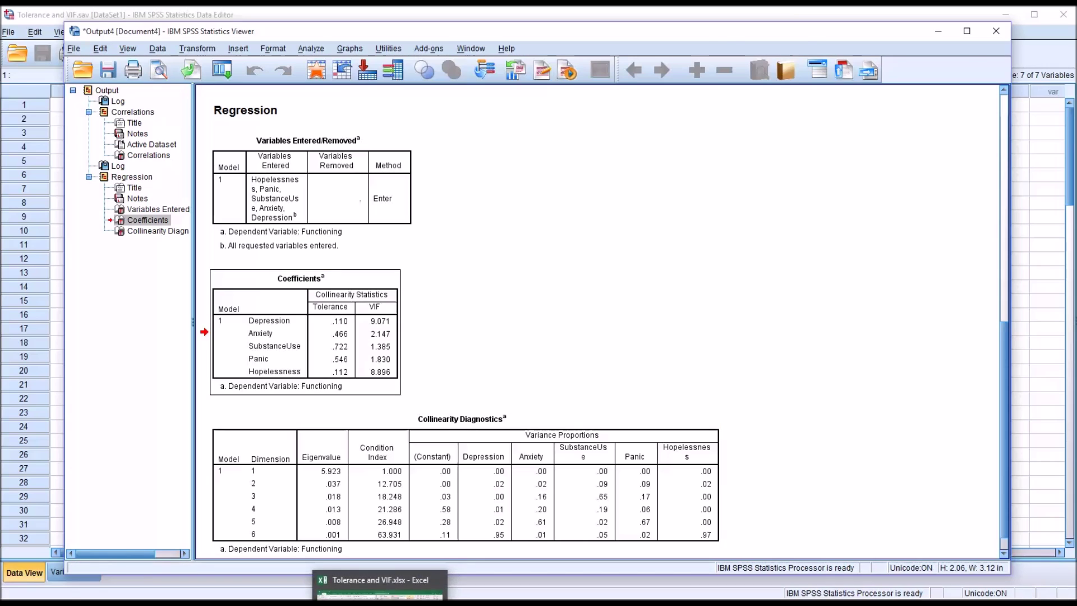
{"action": "left_click", "coordinate": [359, 594]}
Paste the SPSS Coefficients table into the sheet at cell F3
{"action": "left_click", "coordinate": [596, 239]}
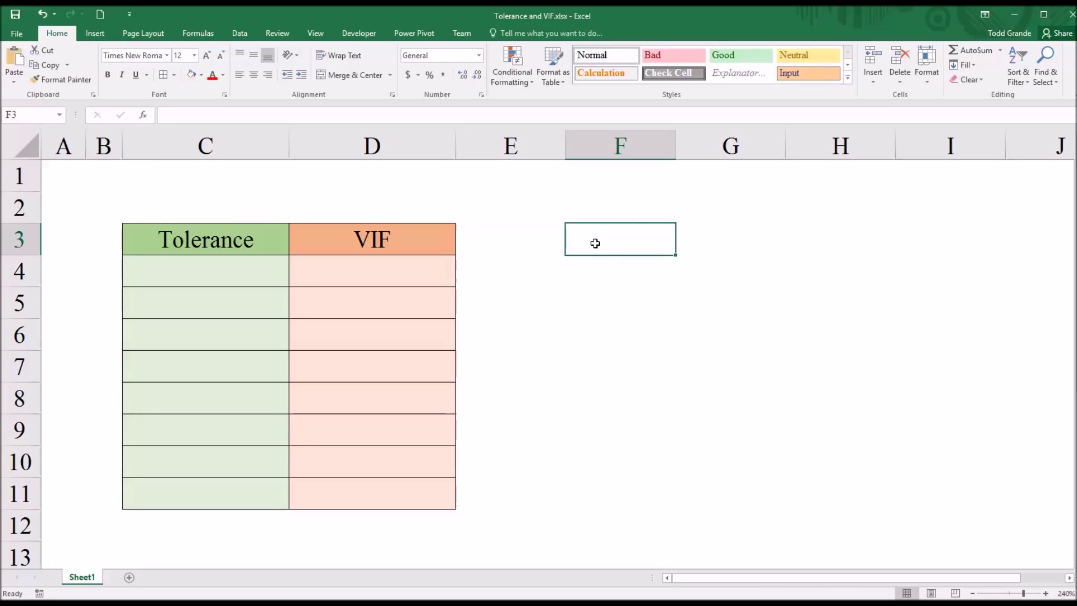
{"action": "right_click", "coordinate": [596, 245]}
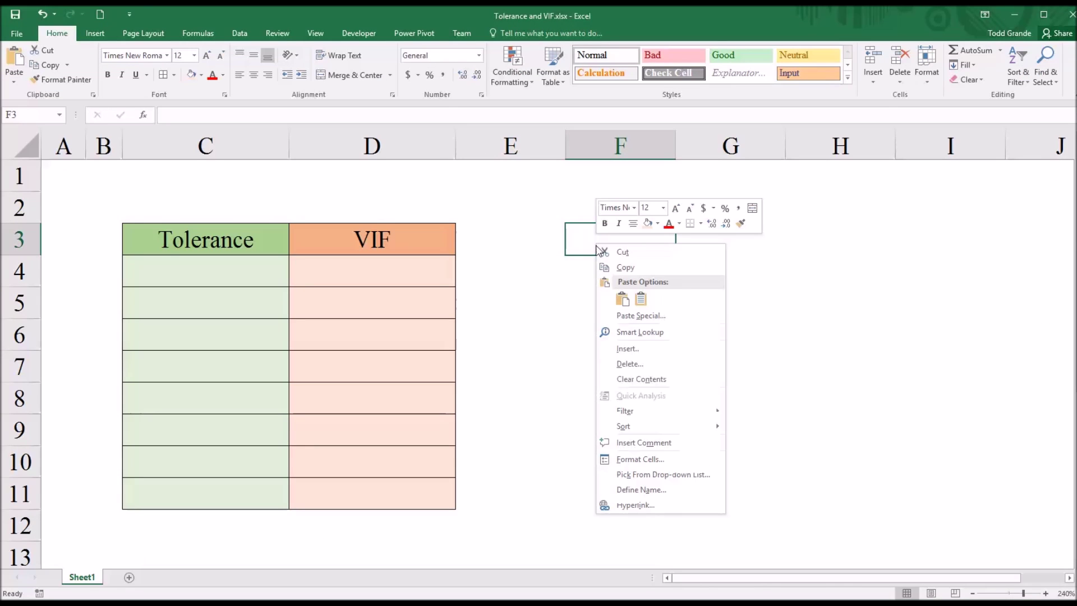
{"action": "left_click", "coordinate": [631, 303]}
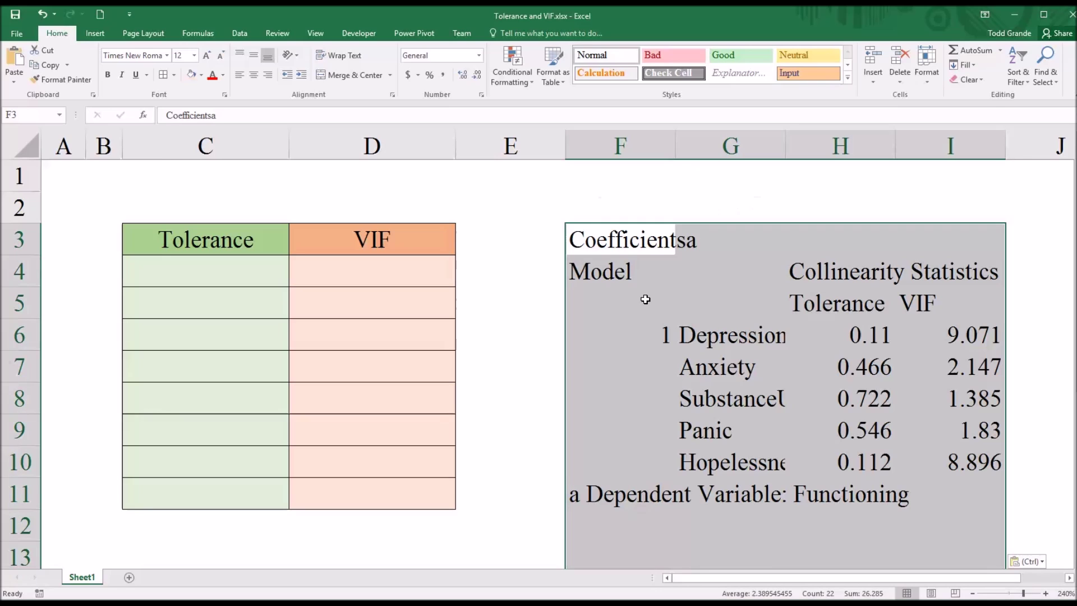
{"action": "left_click", "coordinate": [661, 426]}
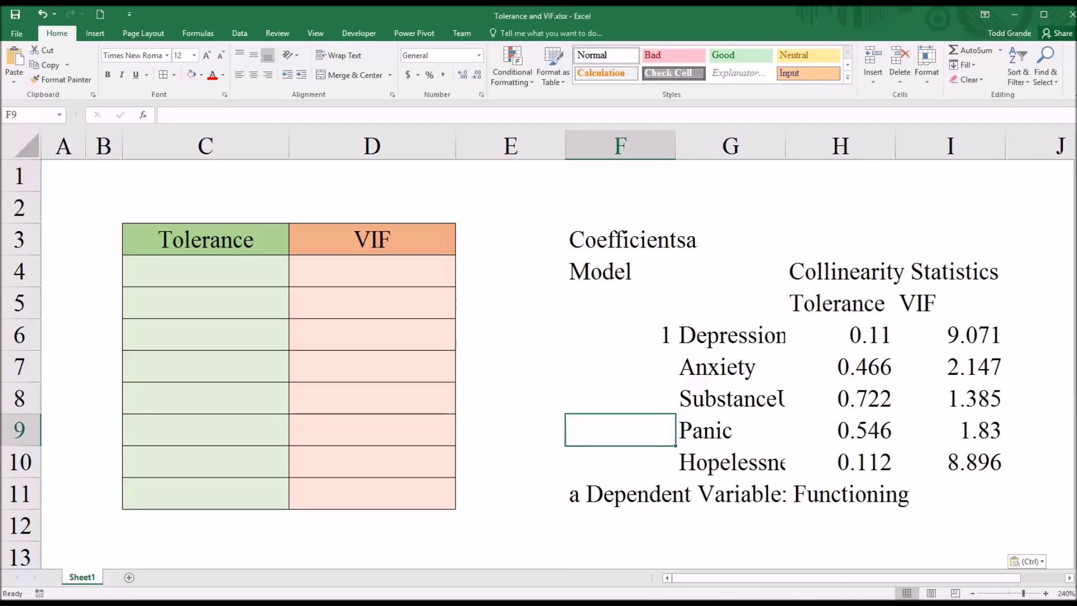
Paste the five tolerances from H6:H10 into C4 as Values & Number Formatting
{"action": "left_click_drag", "start_coordinate": [851, 343], "coordinate": [864, 463]}
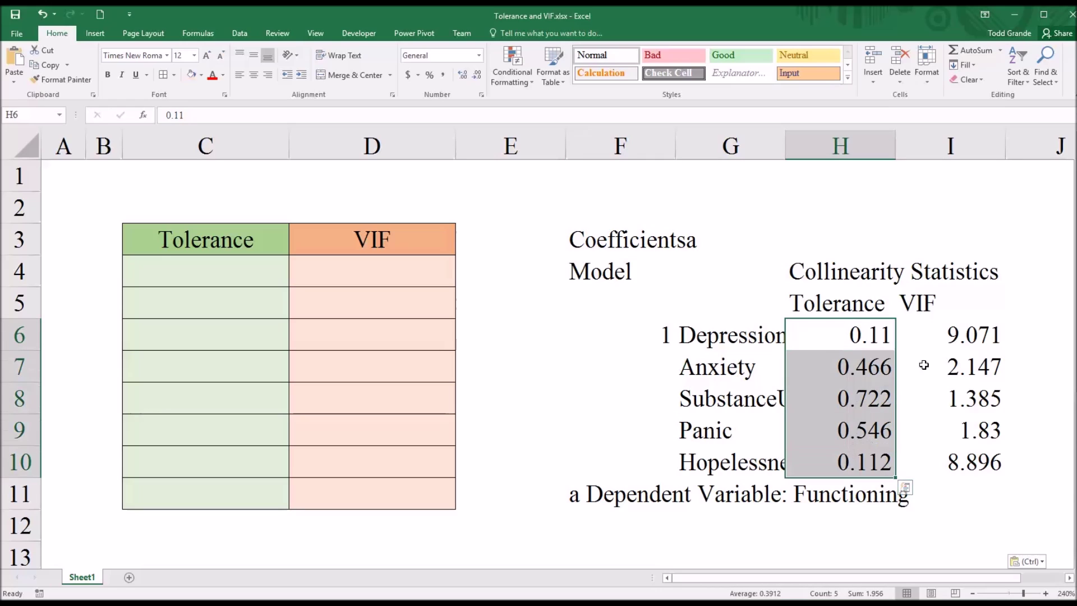
{"action": "left_click_drag", "start_coordinate": [954, 332], "coordinate": [940, 452]}
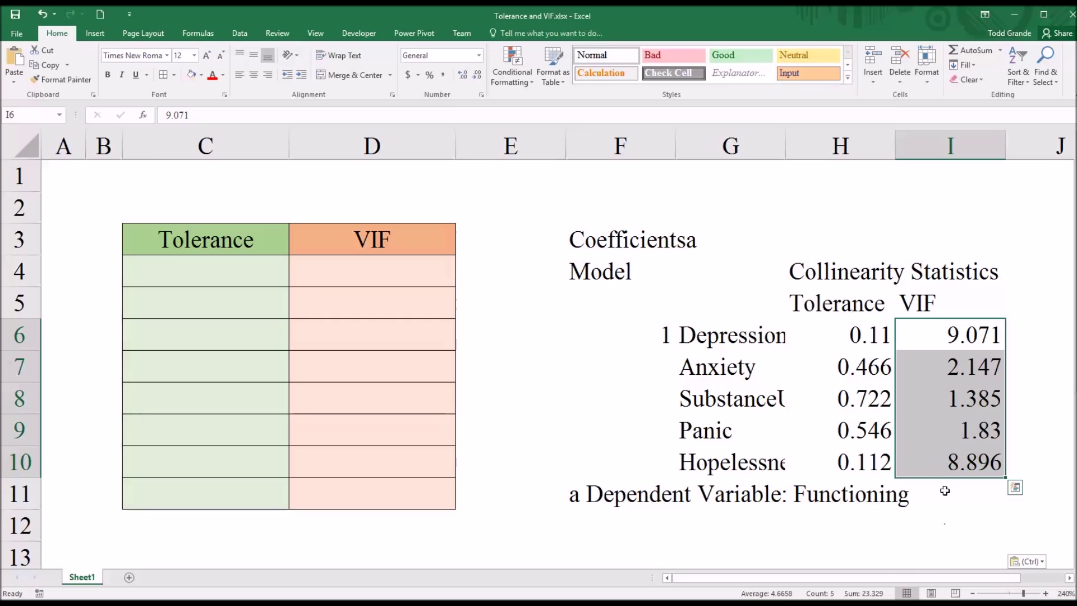
{"action": "left_click_drag", "start_coordinate": [852, 336], "coordinate": [841, 458]}
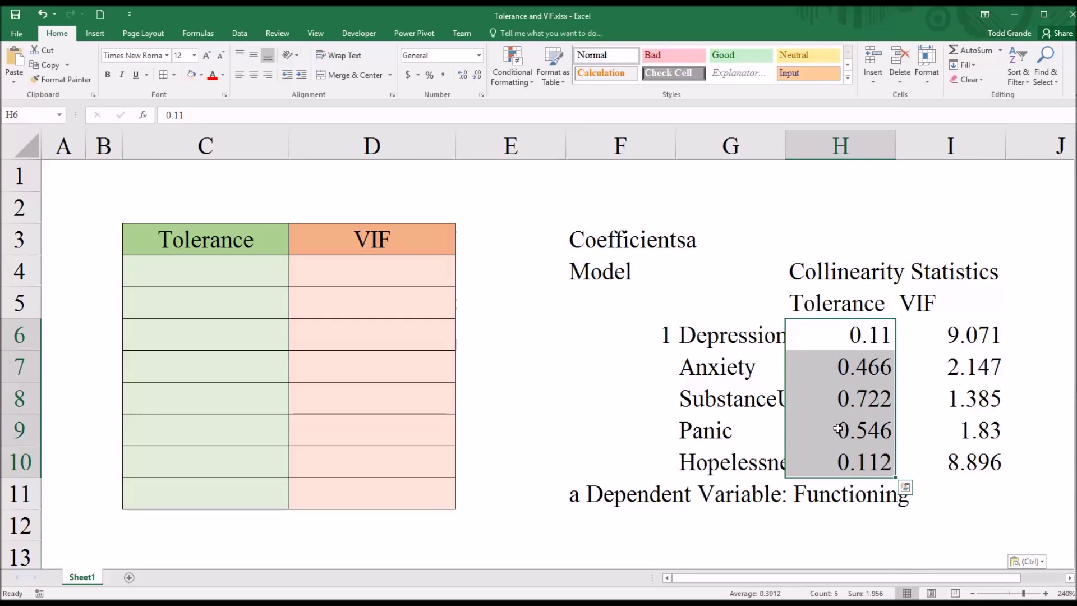
{"action": "key", "text": "ctrl+c"}
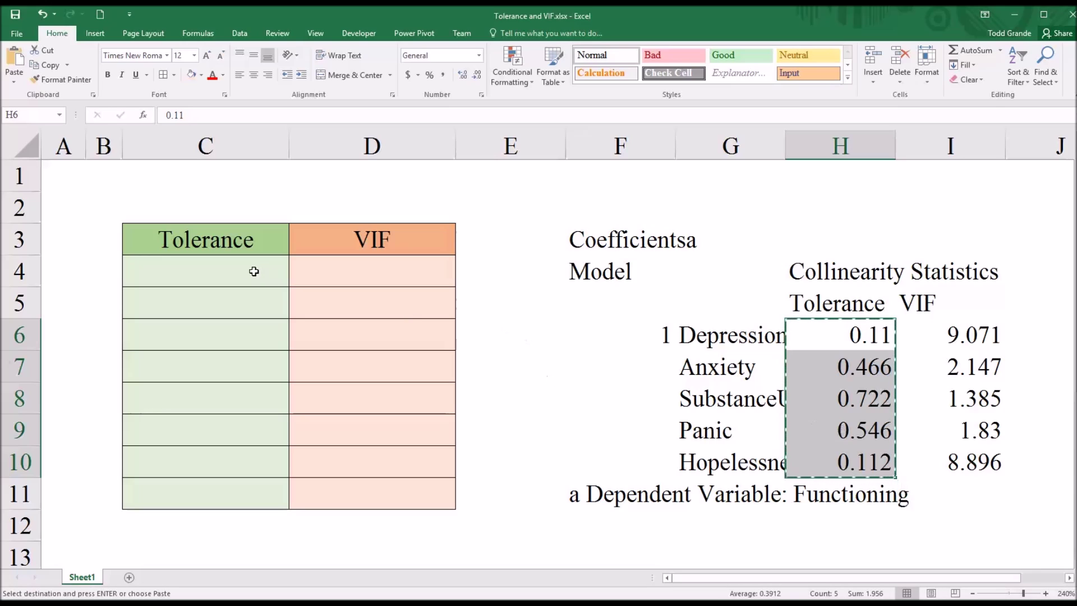
{"action": "left_click", "coordinate": [245, 272]}
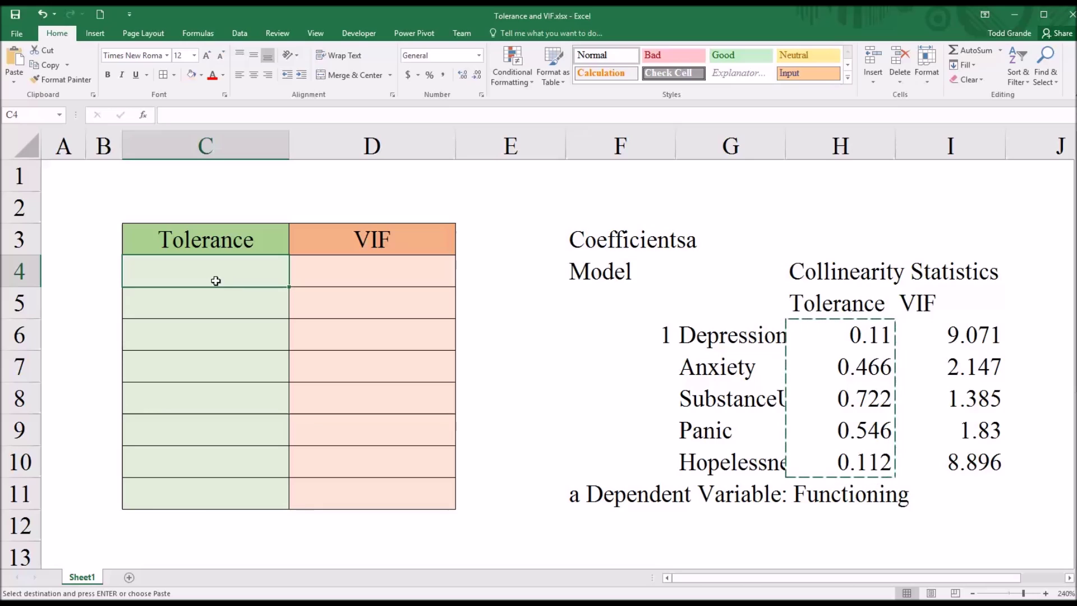
{"action": "left_click", "coordinate": [15, 82]}
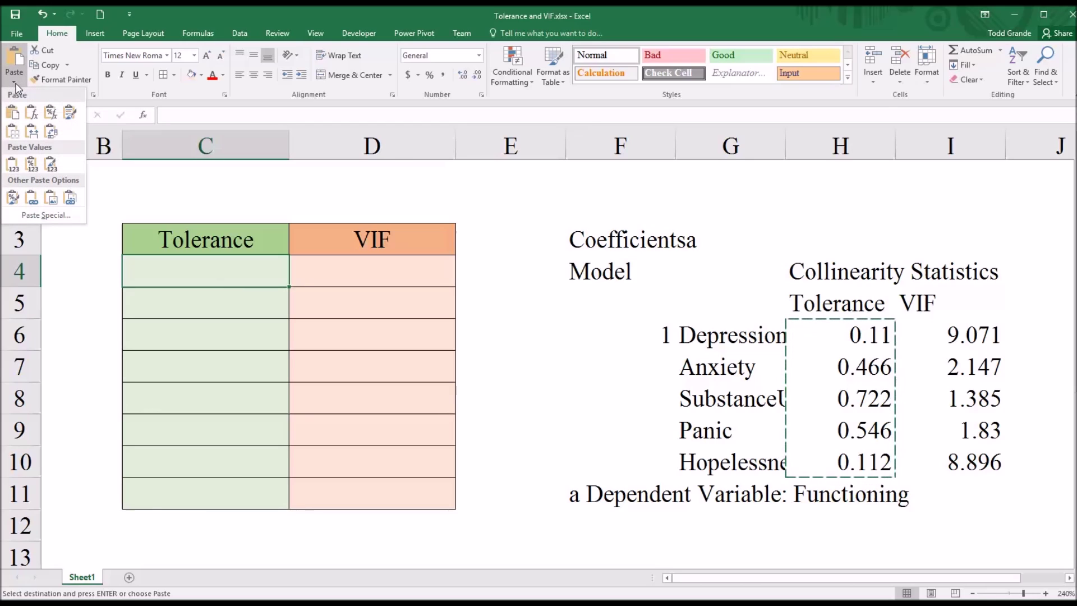
{"action": "left_click", "coordinate": [33, 168]}
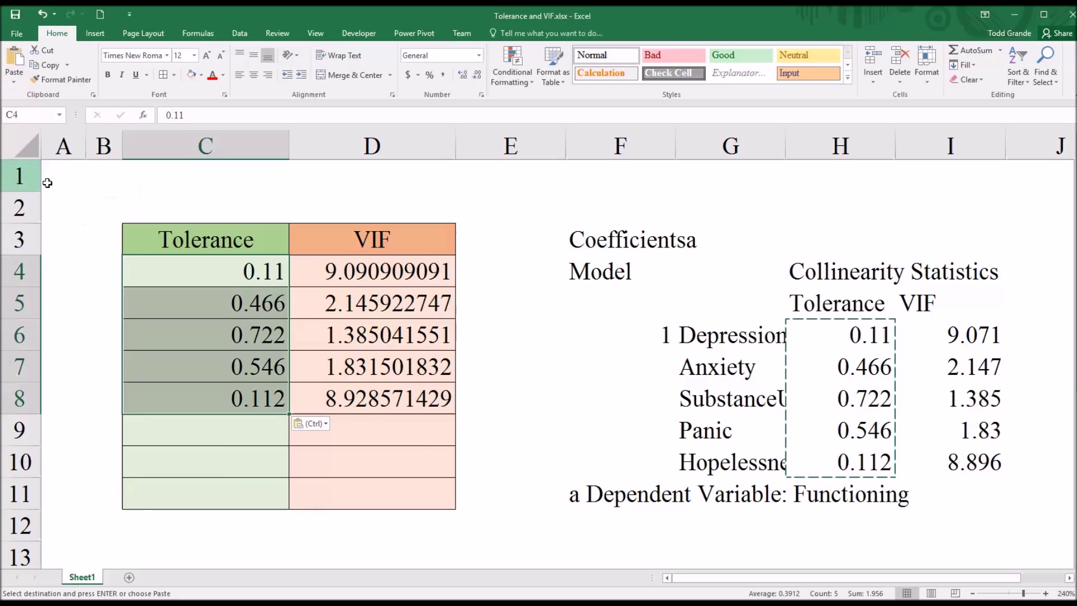
{"action": "left_click", "coordinate": [197, 274]}
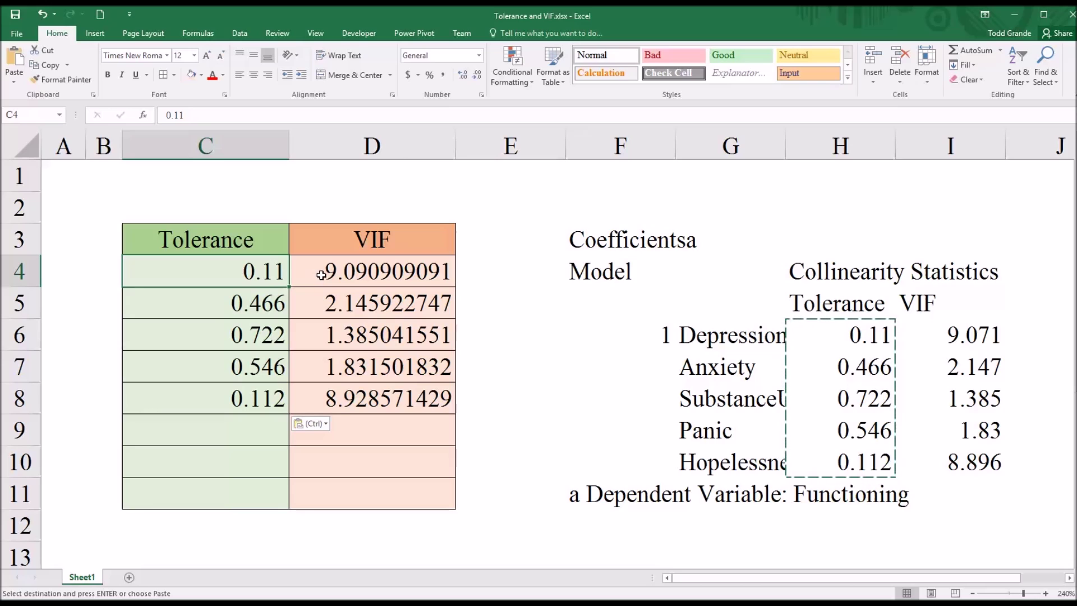
Check the VIFs in D4:D8 computed by the =IFERROR(1/C…) formulas
{"action": "left_click_drag", "start_coordinate": [320, 275], "coordinate": [325, 388]}
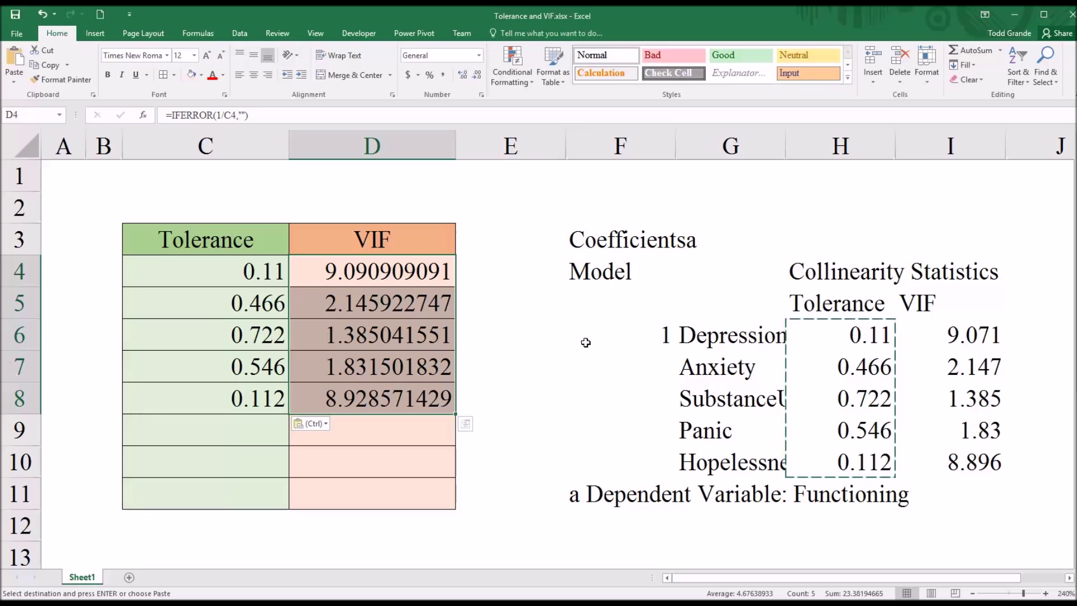
{"action": "left_click", "coordinate": [362, 273]}
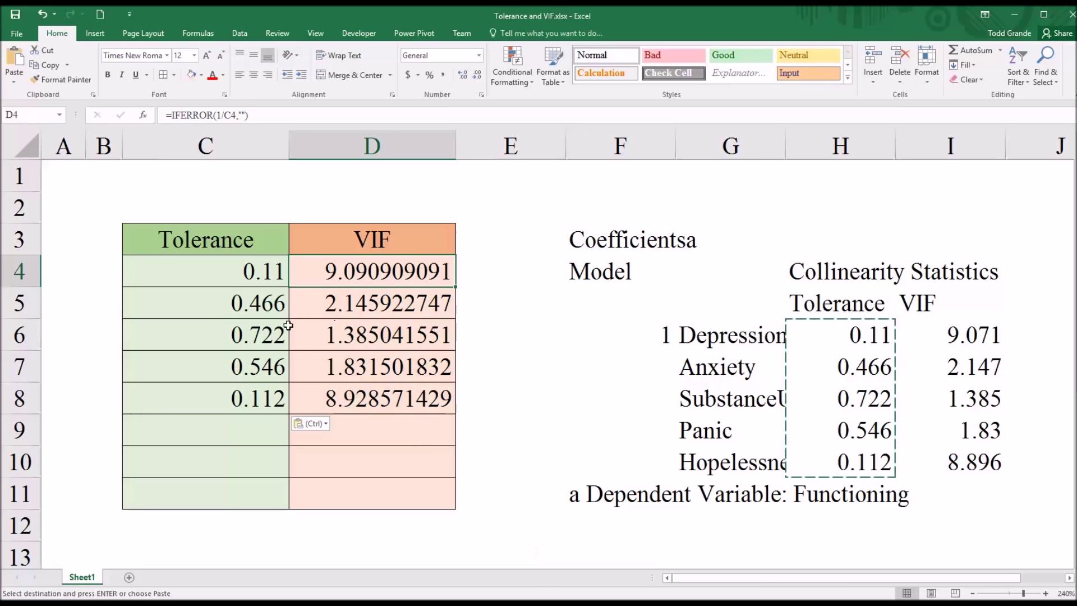
{"action": "left_click", "coordinate": [239, 430]}
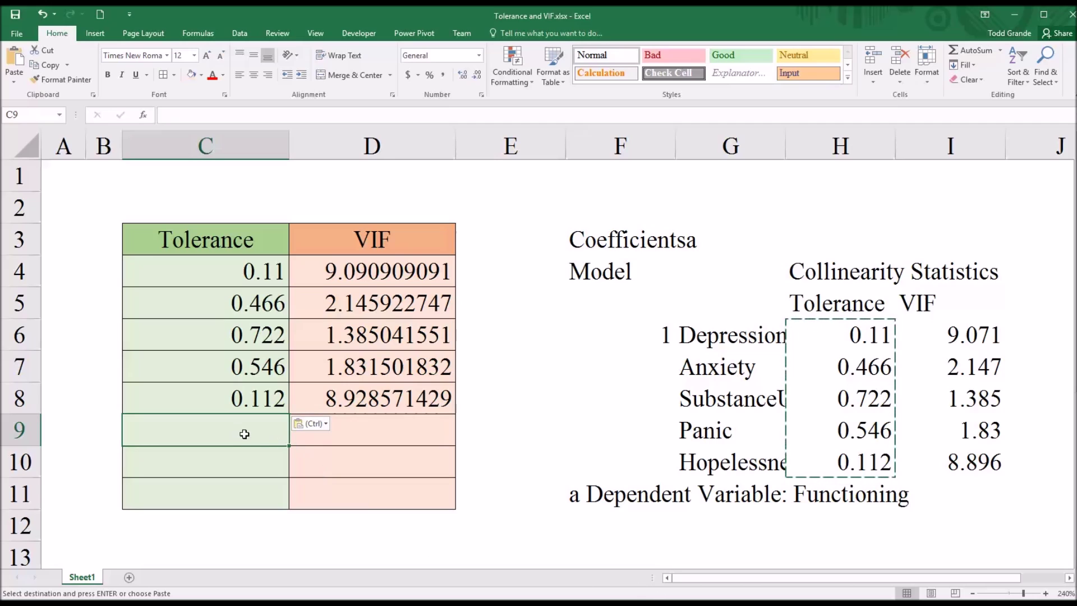
{"action": "left_click", "coordinate": [240, 462]}
Enter an example tolerance of .1 in C9 and confirm its VIF of 10
{"action": "left_click", "coordinate": [238, 438]}
{"action": "type", "text": ".1"}
{"action": "key", "text": "Return"}
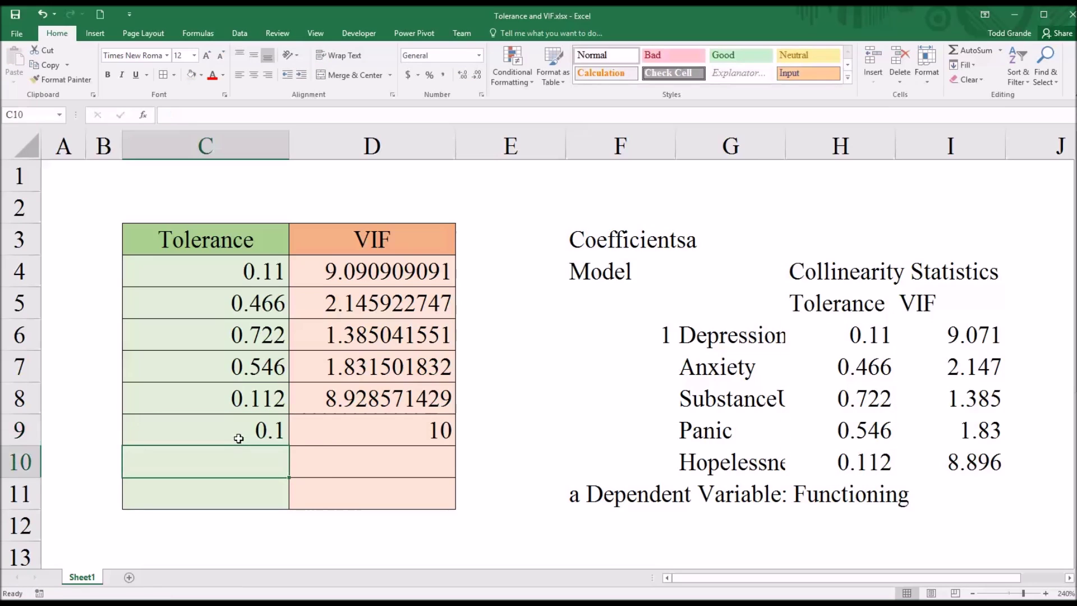
{"action": "left_click", "coordinate": [333, 431]}
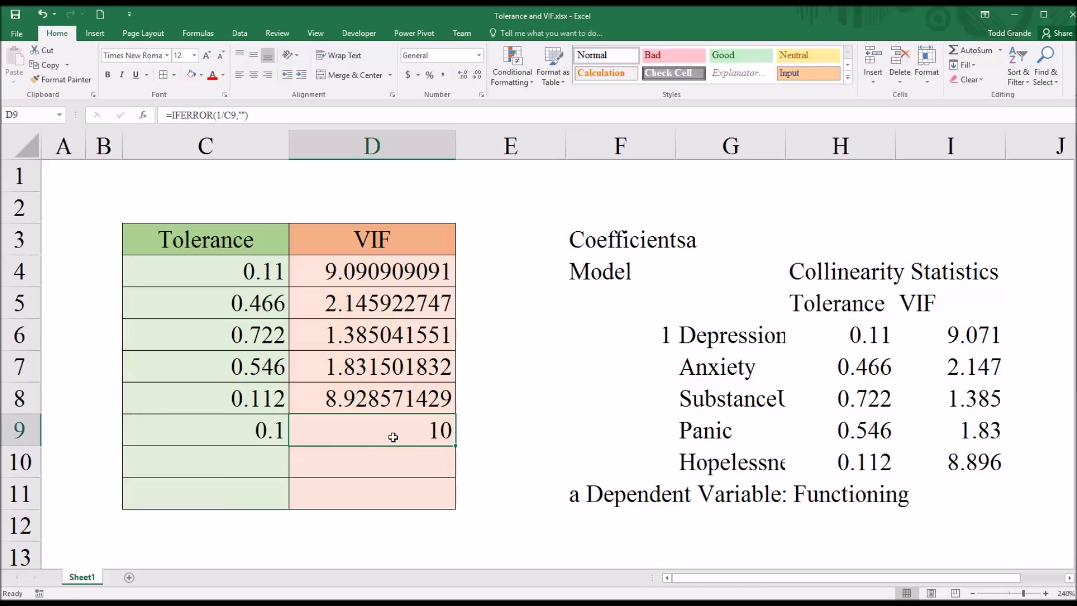
{"action": "left_click", "coordinate": [227, 432]}
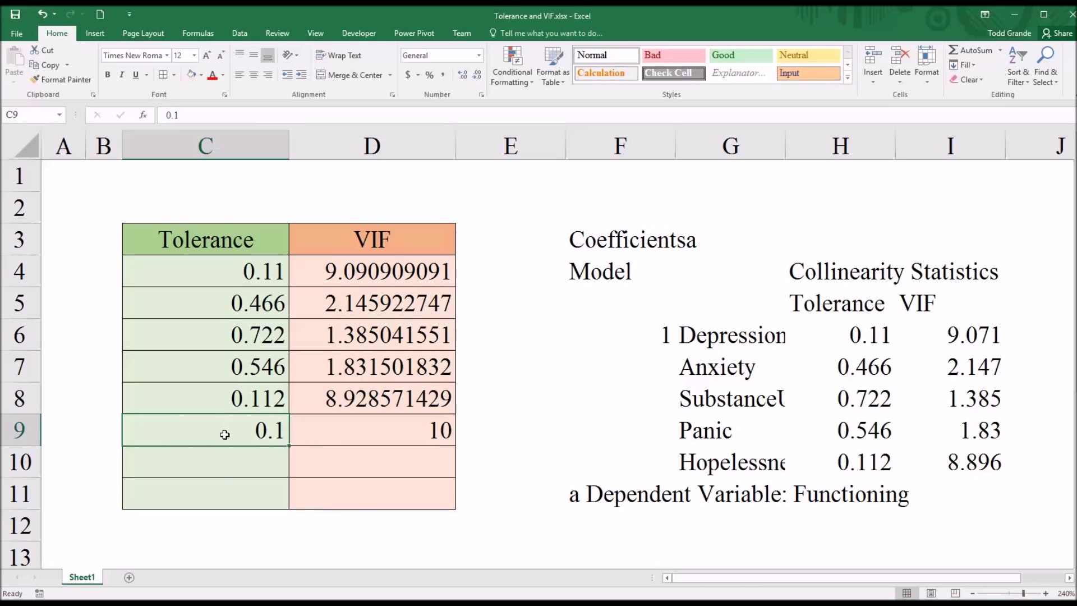
{"action": "left_click", "coordinate": [349, 433]}
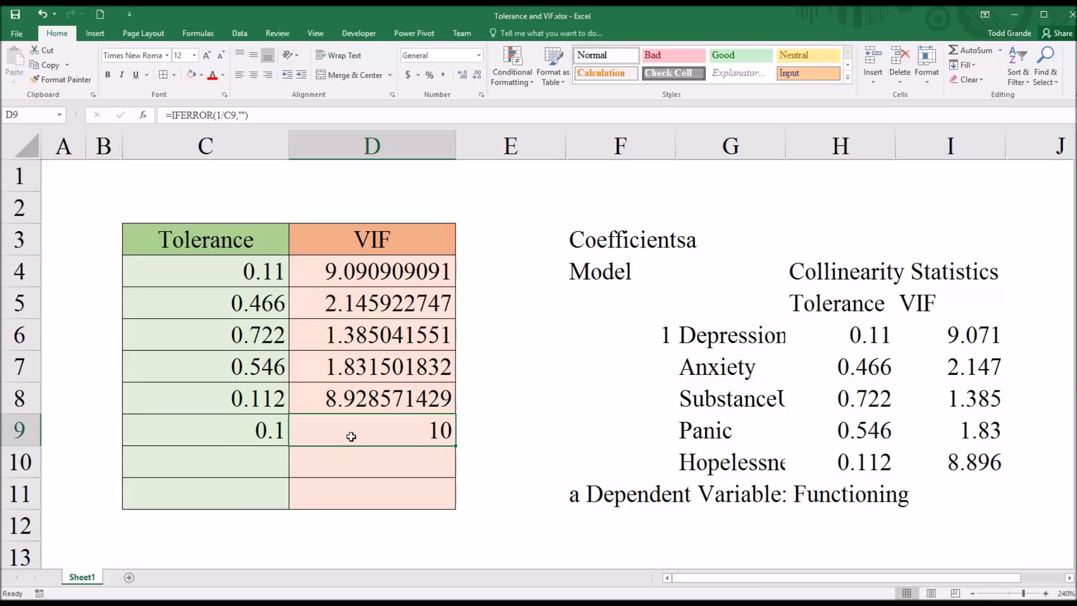
Enter an example tolerance of .2 in C10 and confirm its VIF of 5
{"action": "left_click", "coordinate": [232, 464]}
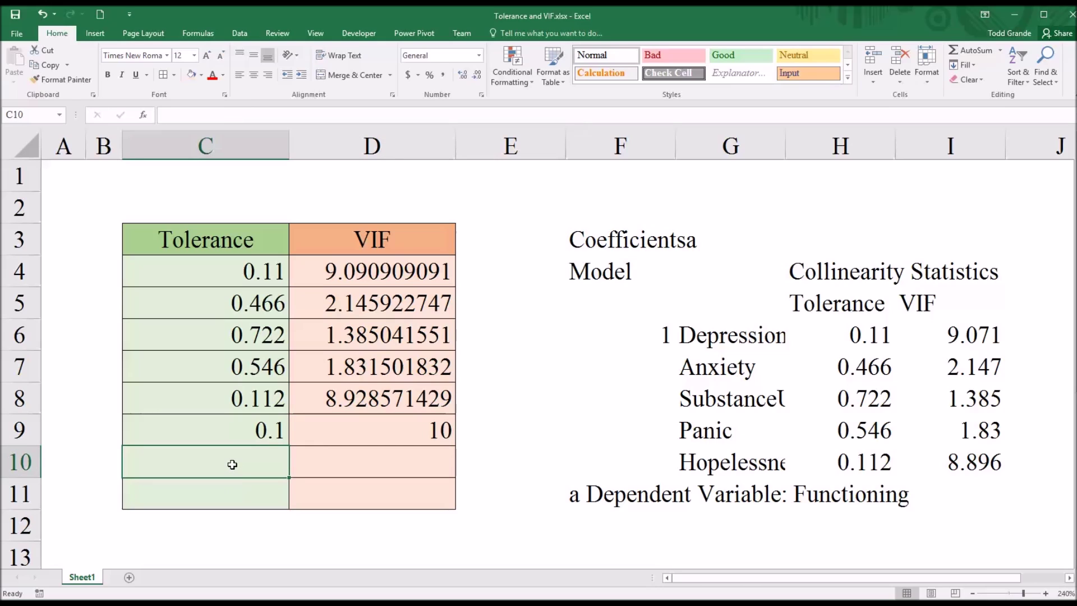
{"action": "type", "text": ".2"}
{"action": "key", "text": "Return"}
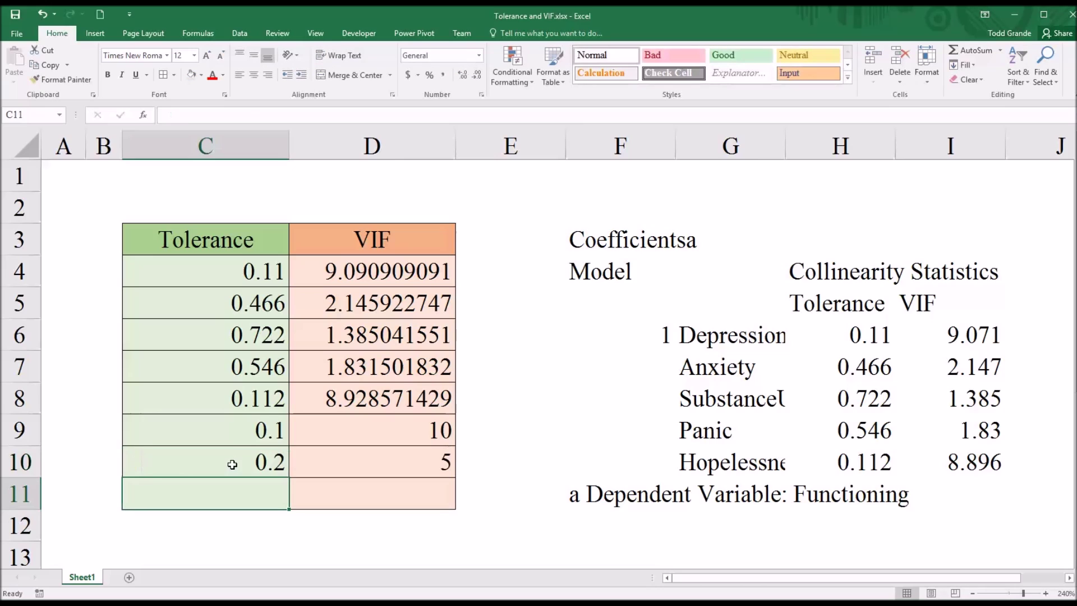
{"action": "left_click", "coordinate": [327, 461]}
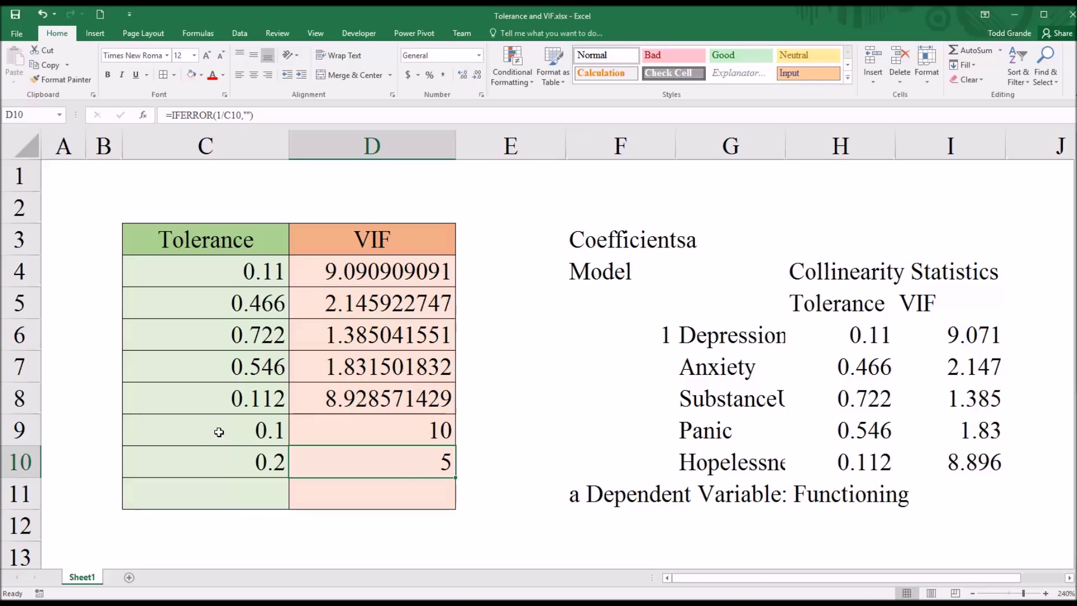
{"action": "left_click_drag", "start_coordinate": [217, 436], "coordinate": [320, 435]}
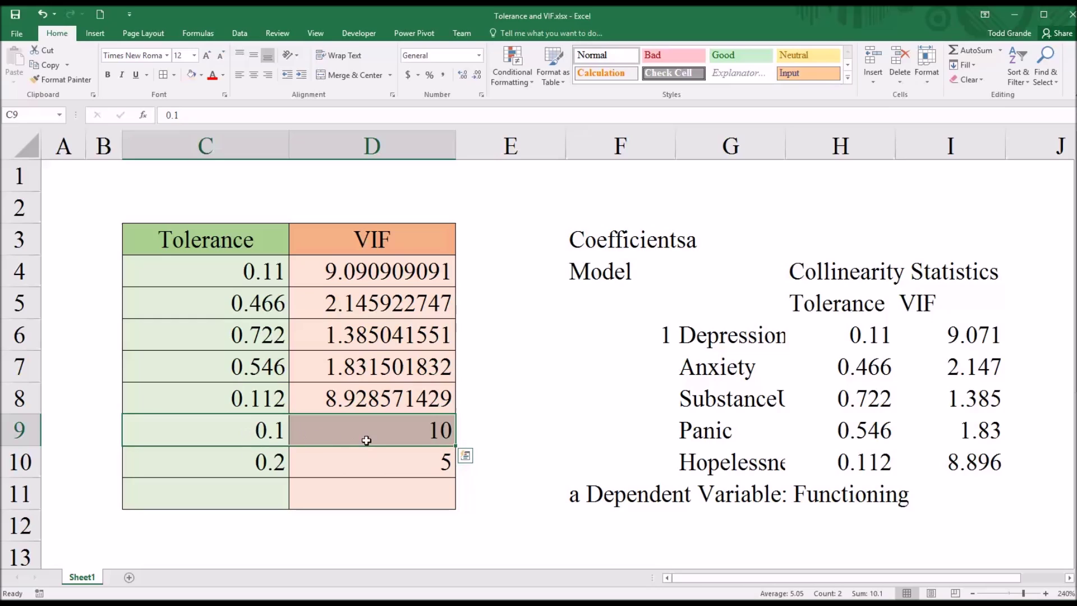
{"action": "left_click_drag", "start_coordinate": [255, 465], "coordinate": [327, 465]}
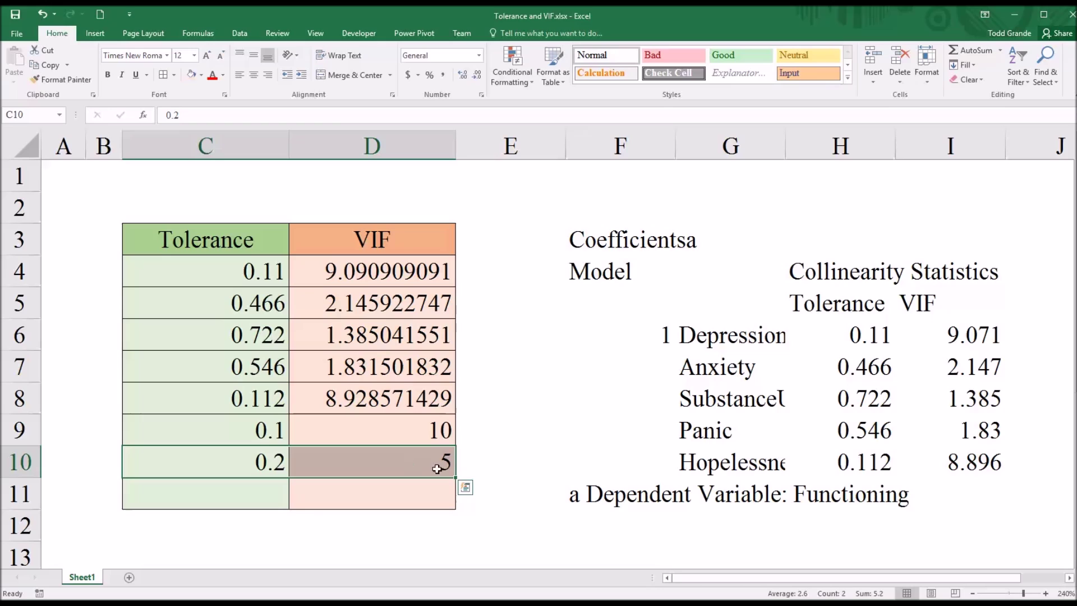
{"action": "left_click", "coordinate": [493, 470]}
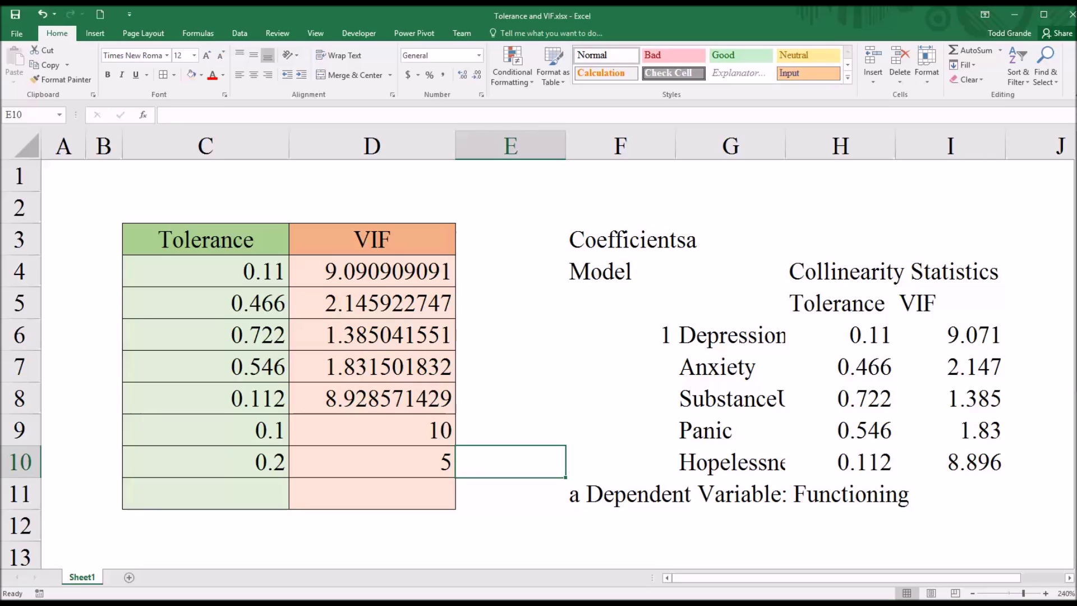
{"action": "mouse_move", "coordinate": [252, 430]}
{"action": "left_mouse_down"}
{"action": "mouse_move", "coordinate": [308, 430]}
{"action": "mouse_move", "coordinate": [311, 467]}
{"action": "mouse_move", "coordinate": [339, 469]}
{"action": "left_mouse_up"}
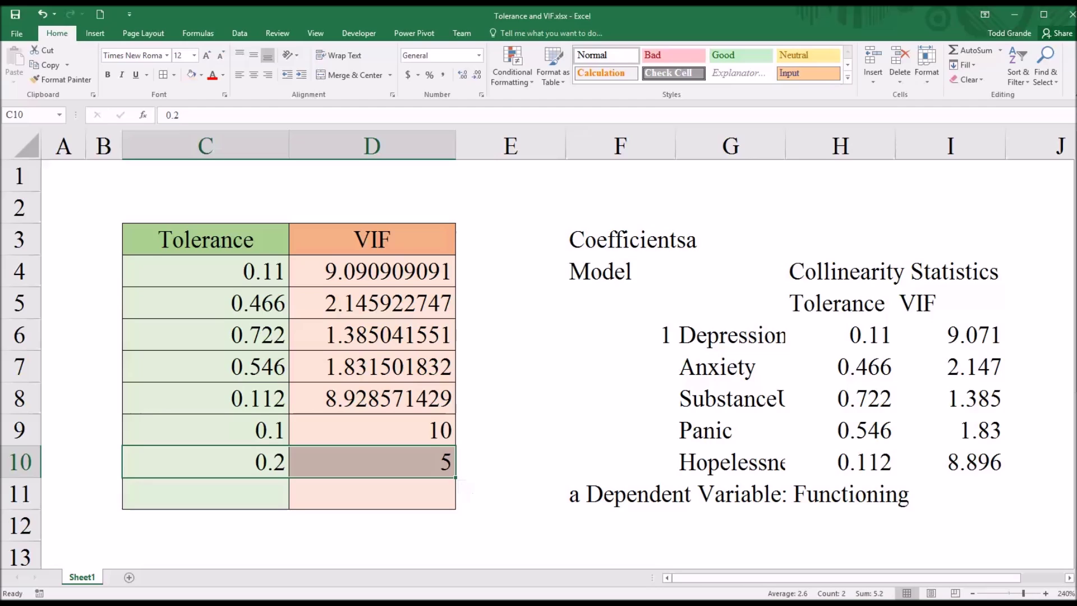
Bring up the SPSS Coefficients table showing Depression and Hopelessness VIFs of 9.071 and 8.896
{"action": "mouse_move", "coordinate": [349, 603]}
{"action": "left_click", "coordinate": [418, 586]}
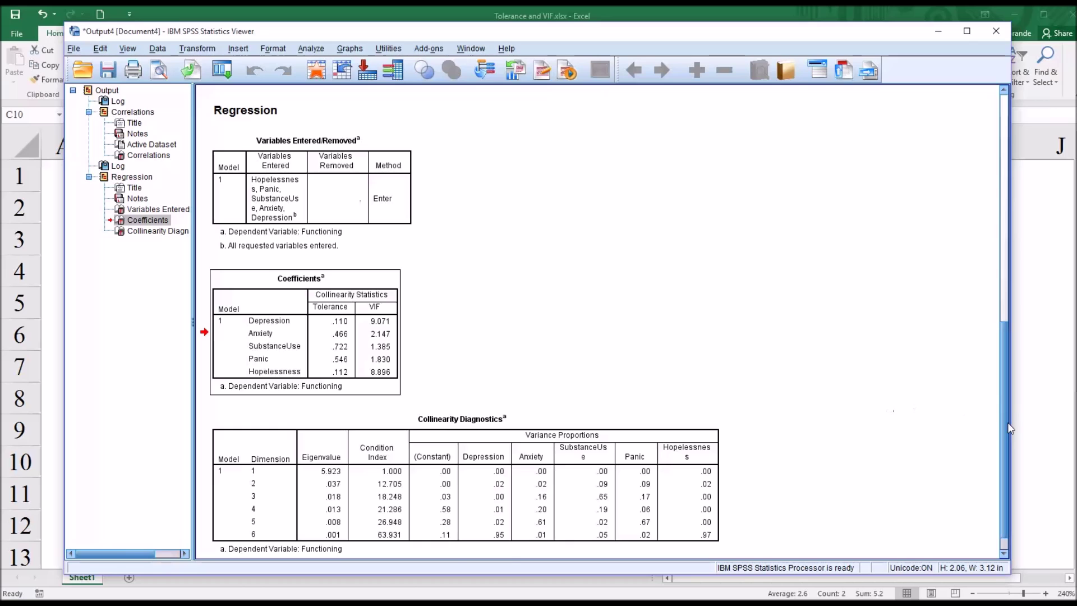
{"action": "scroll", "coordinate": [913, 407], "scroll_direction": "up", "scroll_amount": 6}
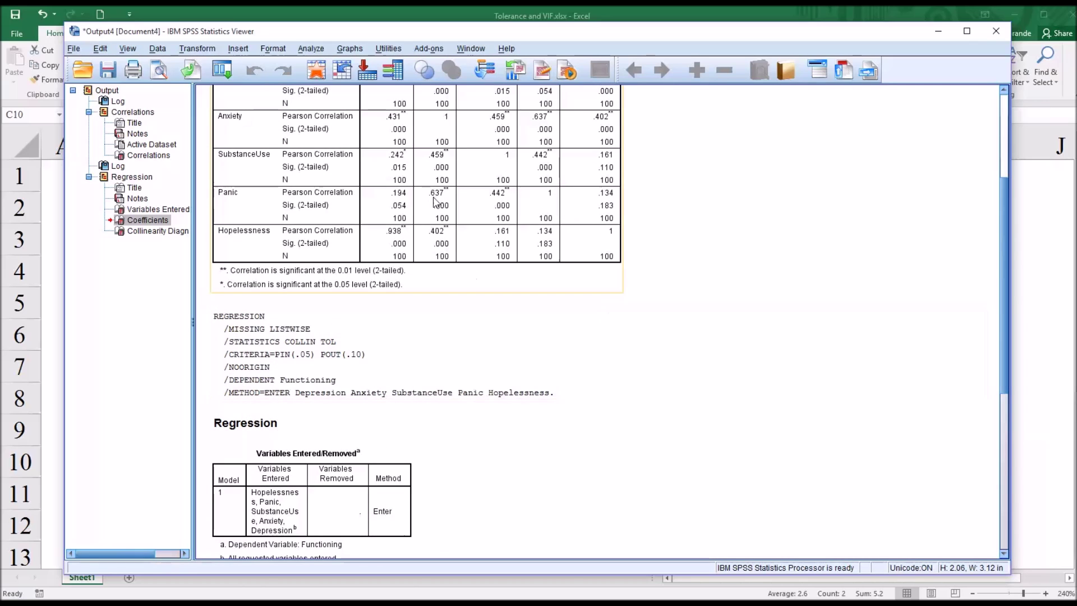
{"action": "left_click_drag", "start_coordinate": [1003, 275], "coordinate": [1000, 392]}
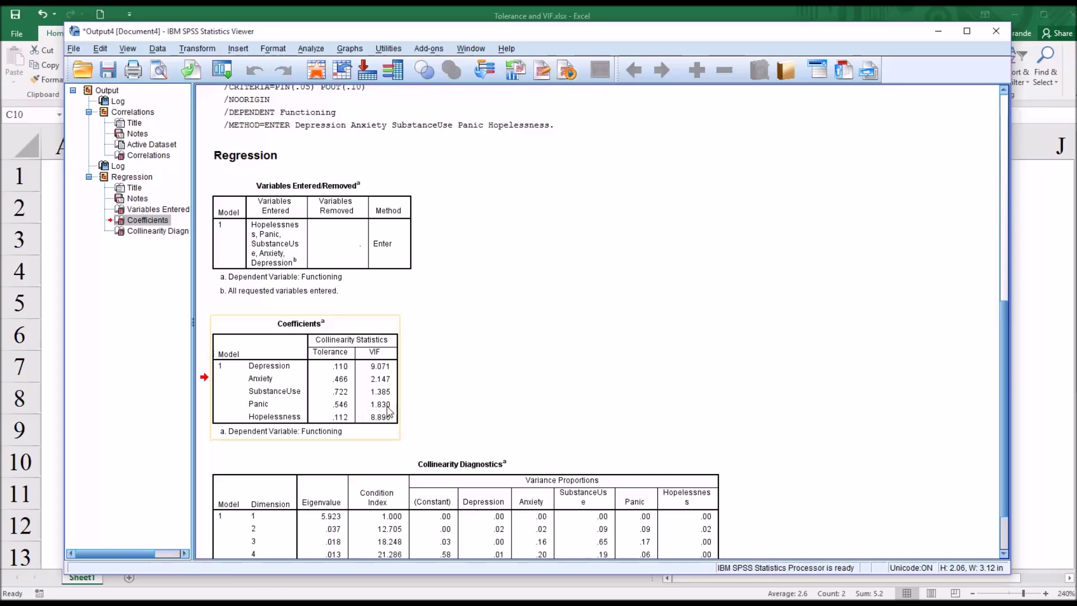
{"action": "left_click", "coordinate": [392, 415]}
{"action": "left_click", "coordinate": [396, 403]}
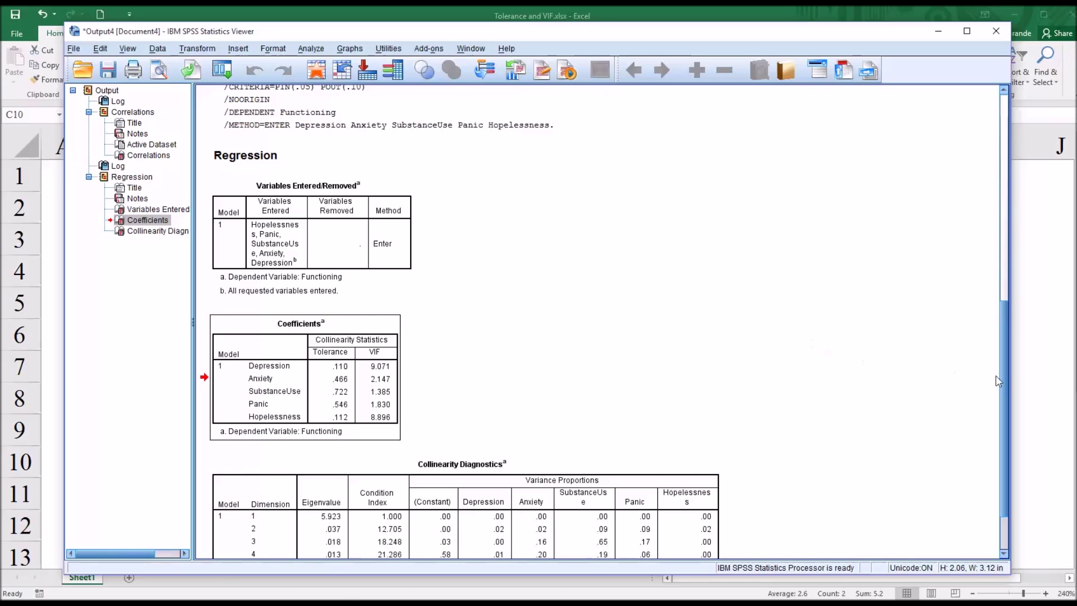
{"action": "left_click_drag", "start_coordinate": [1003, 387], "coordinate": [991, 220]}
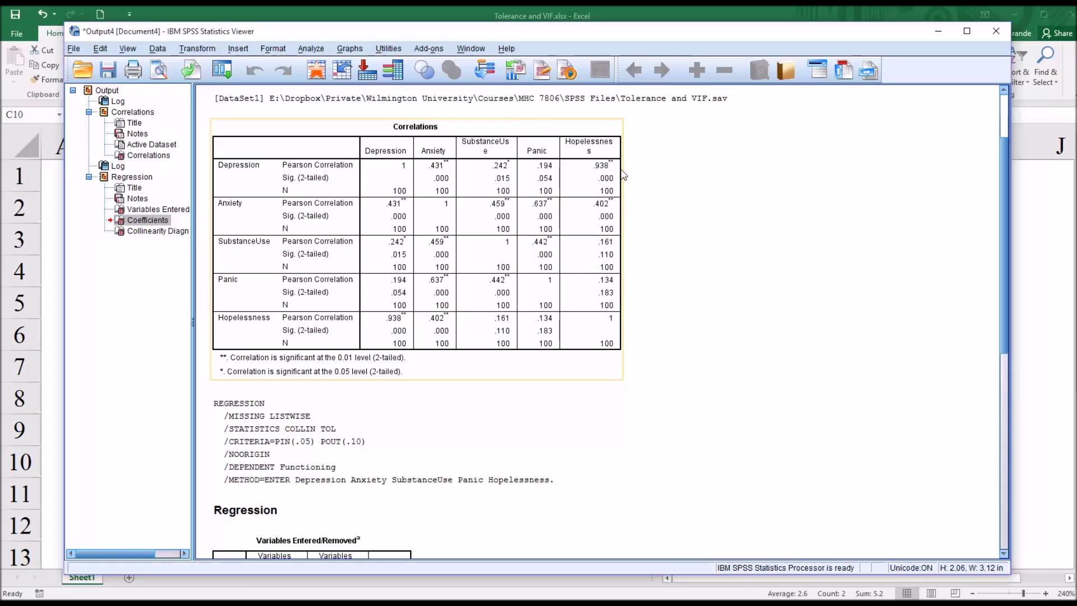
{"action": "left_click_drag", "start_coordinate": [1007, 194], "coordinate": [1011, 346]}
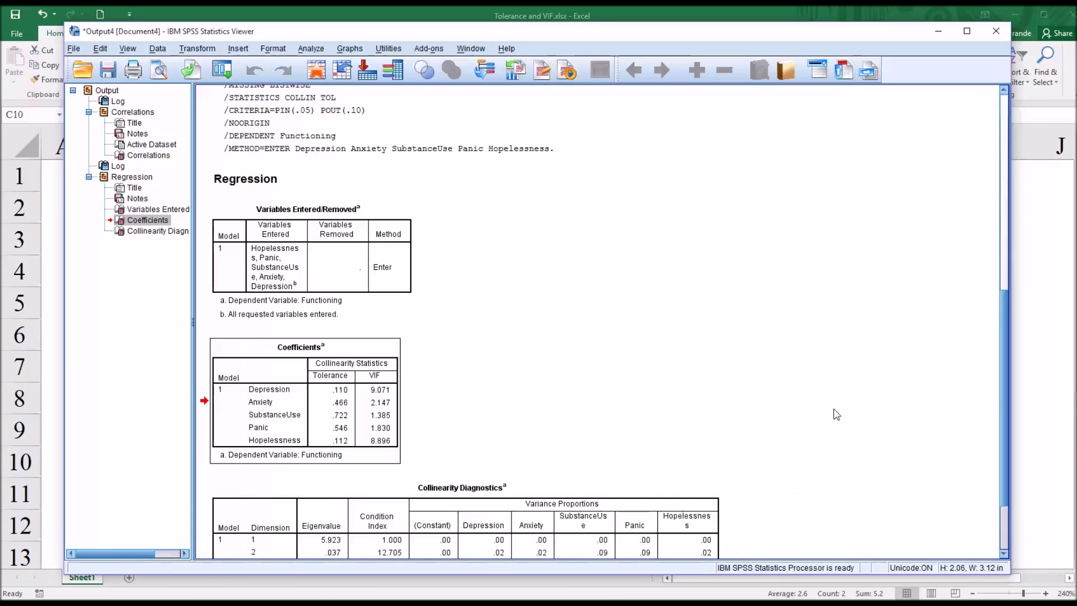
{"action": "left_click_drag", "start_coordinate": [1002, 398], "coordinate": [990, 259]}
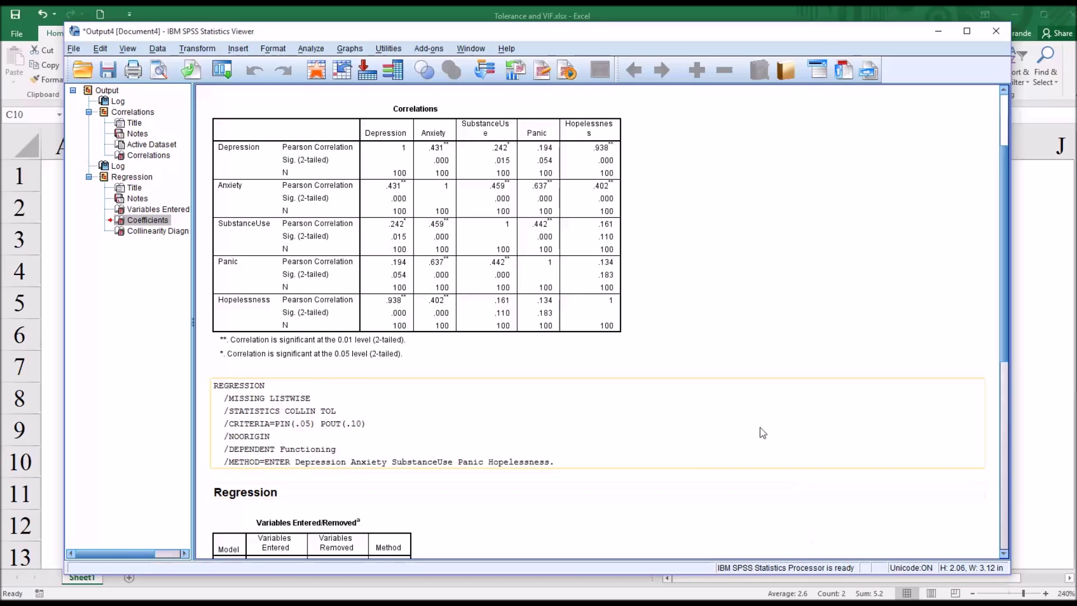
{"action": "scroll", "coordinate": [1000, 426], "scroll_direction": "down", "scroll_amount": 3}
{"action": "scroll", "coordinate": [999, 427], "scroll_direction": "down", "scroll_amount": 4}
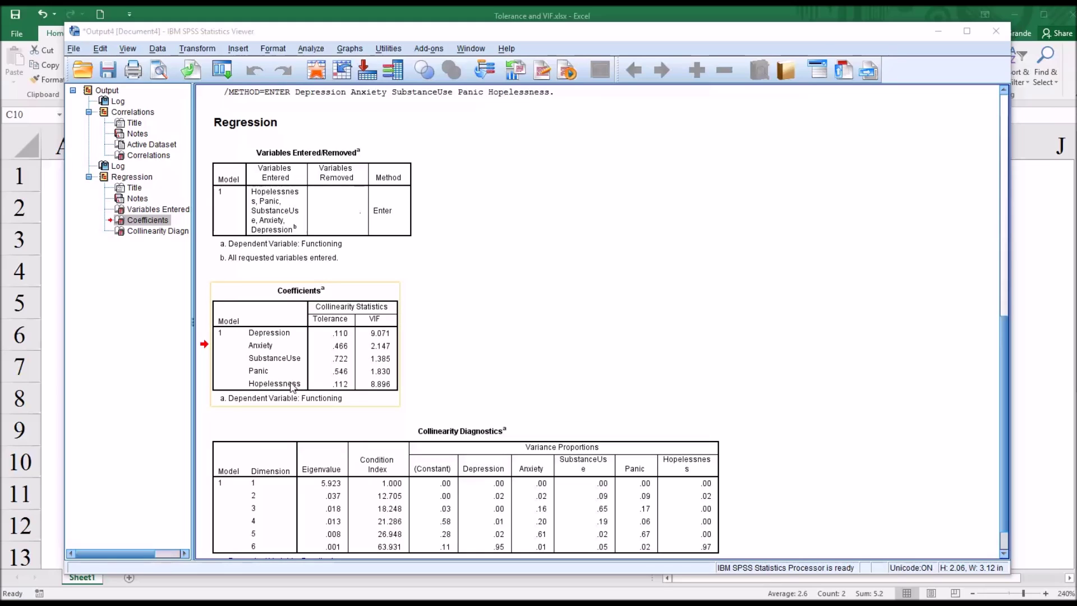
{"action": "left_click", "coordinate": [393, 388]}
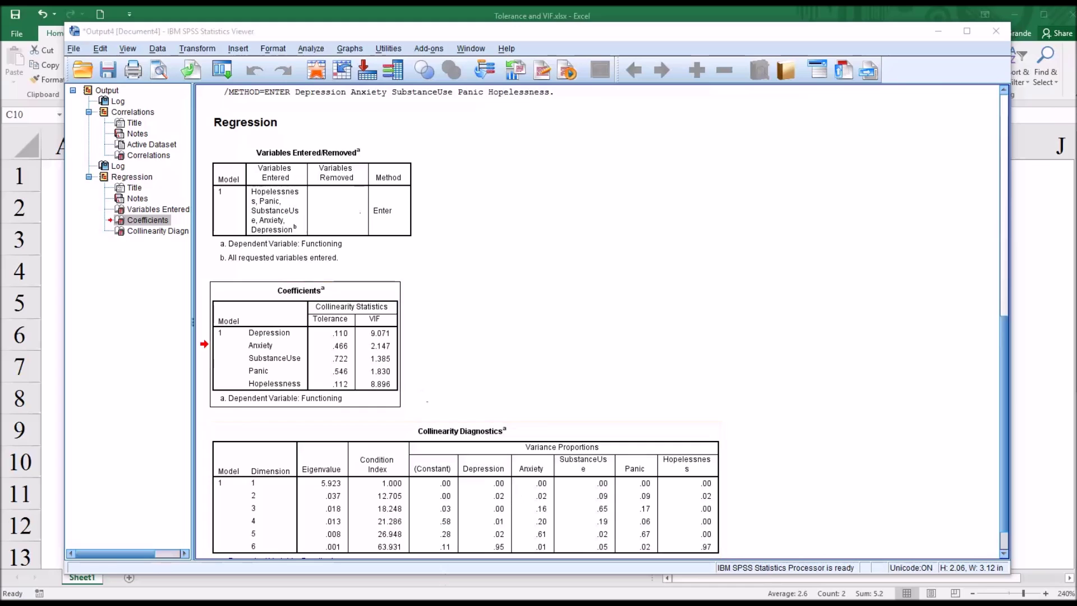
Rerun the Linear Regression on Functioning with Hopelessness moved out of Independent(s)
{"action": "left_click", "coordinate": [336, 589]}
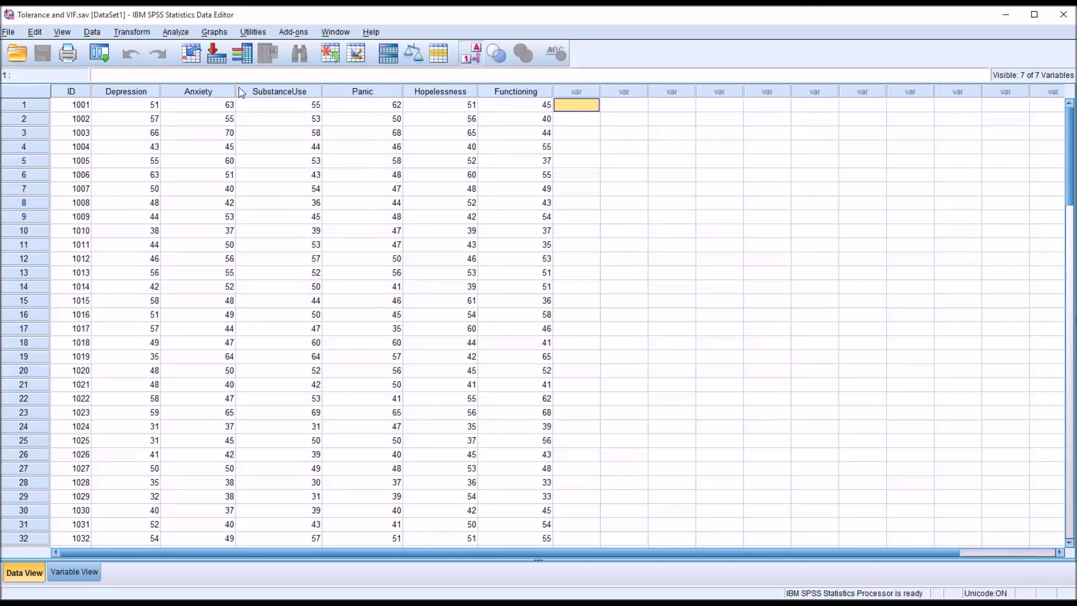
{"action": "left_click", "coordinate": [174, 32]}
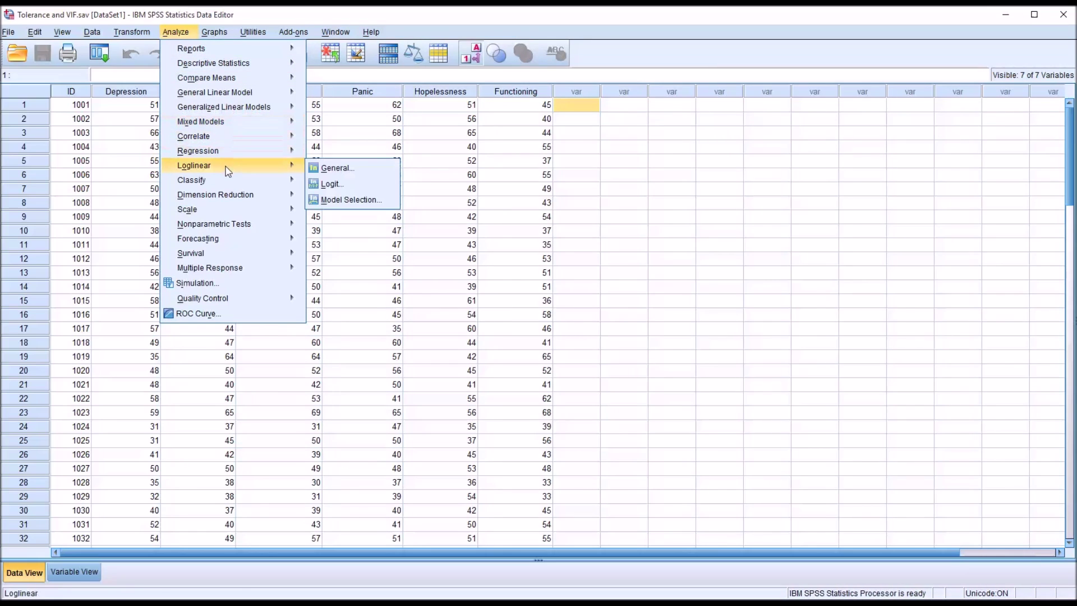
{"action": "mouse_move", "coordinate": [240, 152]}
{"action": "left_click", "coordinate": [334, 168]}
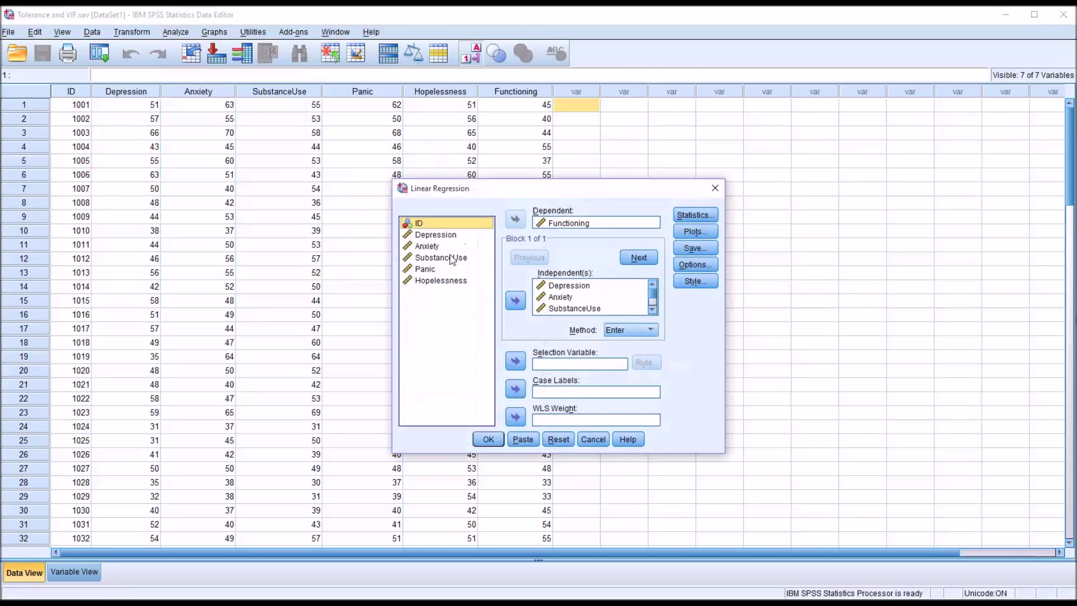
{"action": "scroll", "coordinate": [654, 295], "scroll_direction": "down", "scroll_amount": 2}
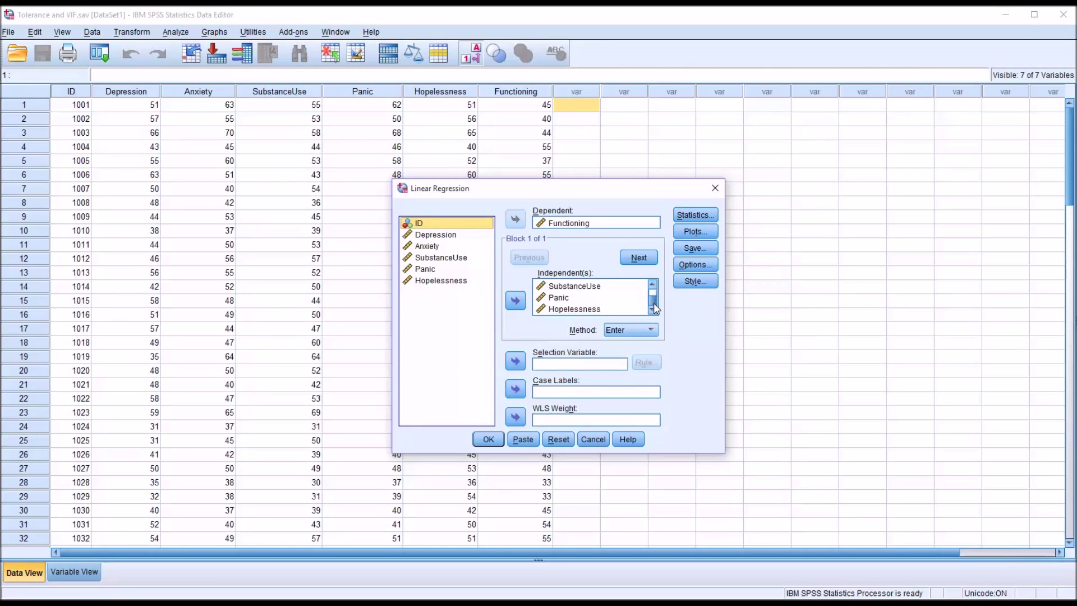
{"action": "left_click", "coordinate": [575, 309]}
{"action": "left_click", "coordinate": [516, 301]}
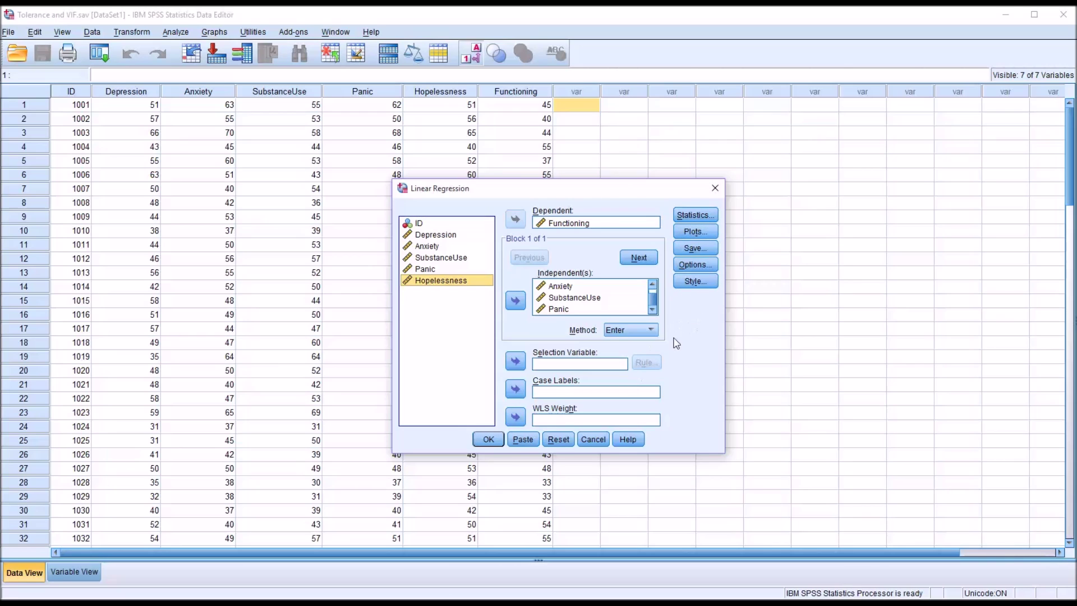
{"action": "left_click", "coordinate": [486, 440]}
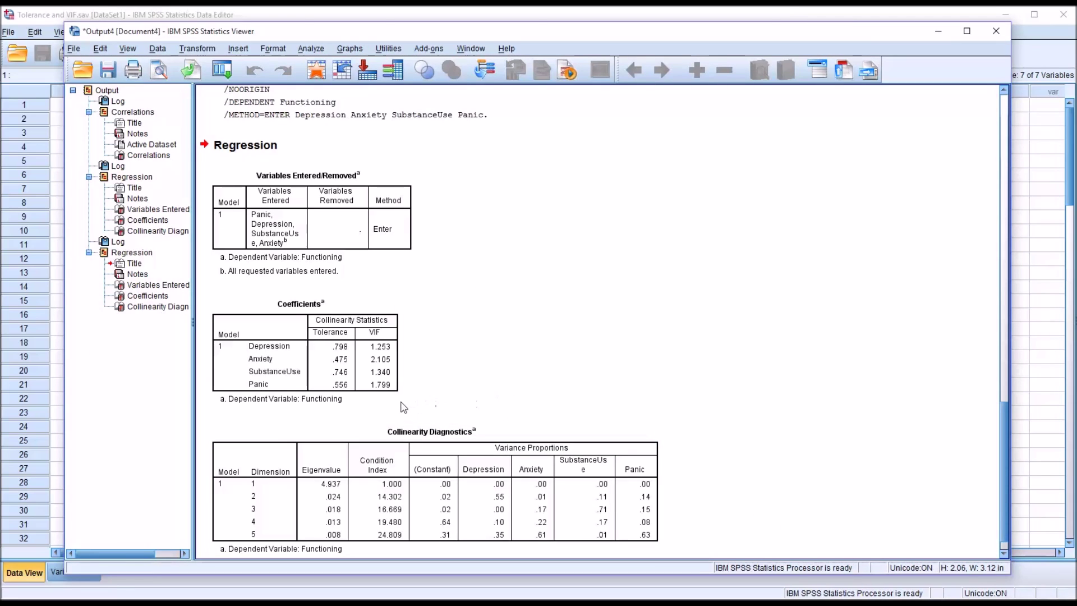
{"action": "left_click", "coordinate": [401, 406]}
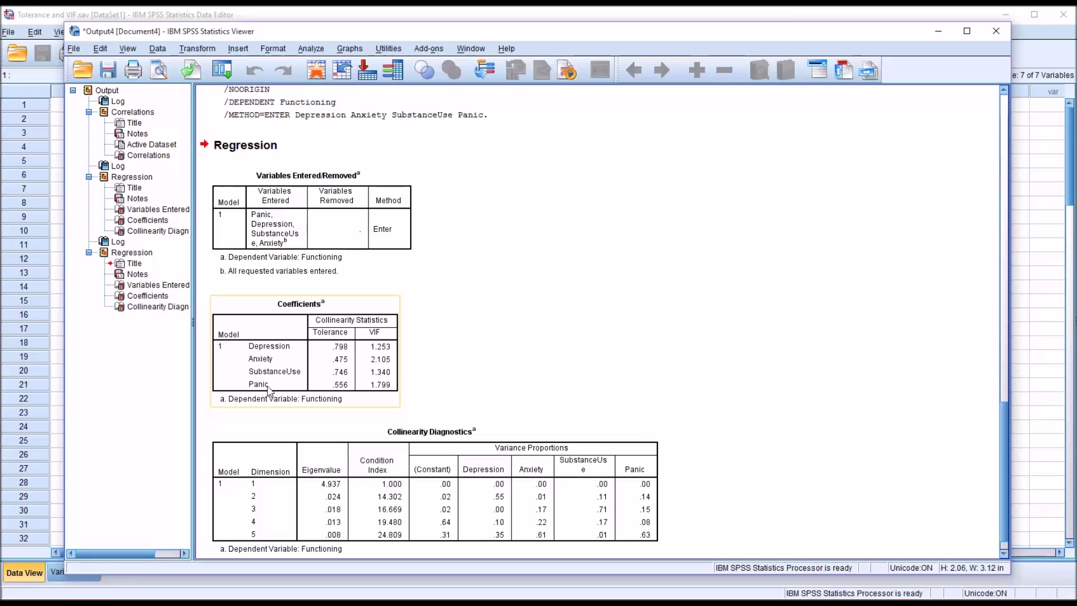
{"action": "left_click", "coordinate": [541, 387]}
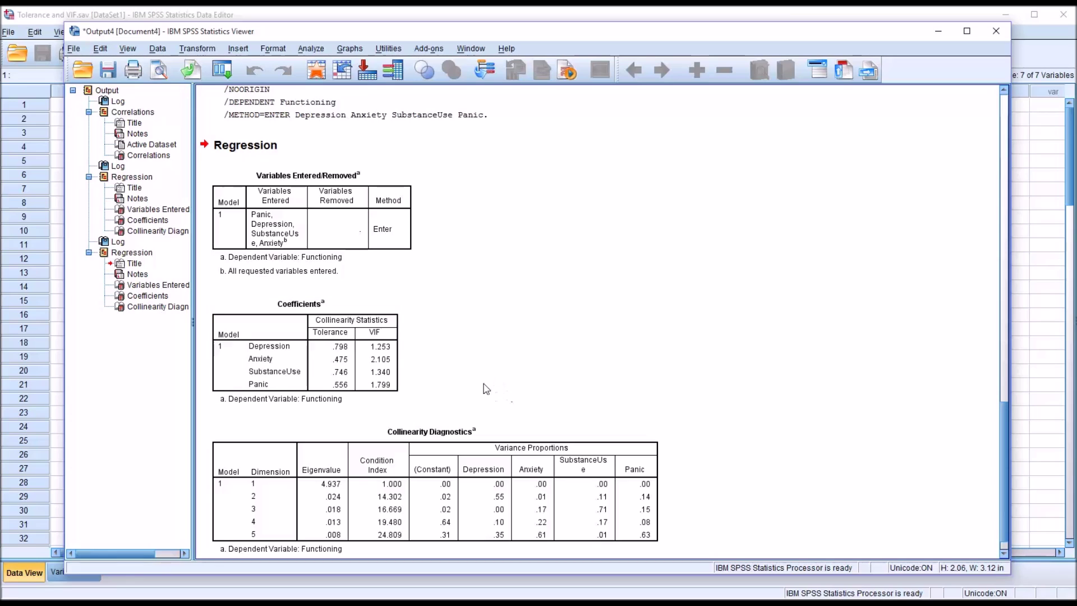
{"action": "left_click", "coordinate": [398, 353]}
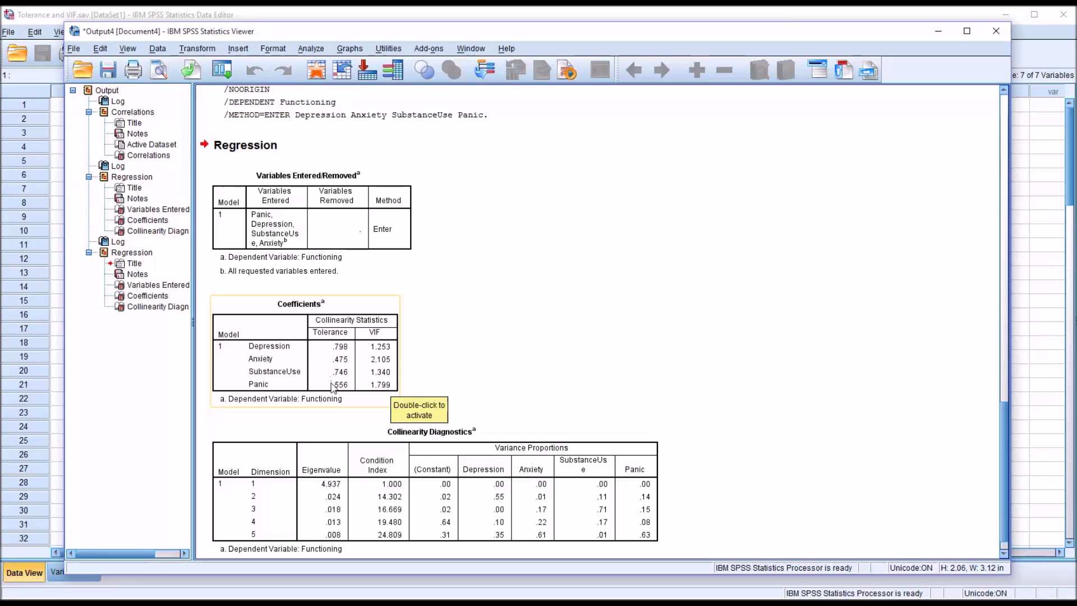
{"action": "left_click", "coordinate": [481, 375]}
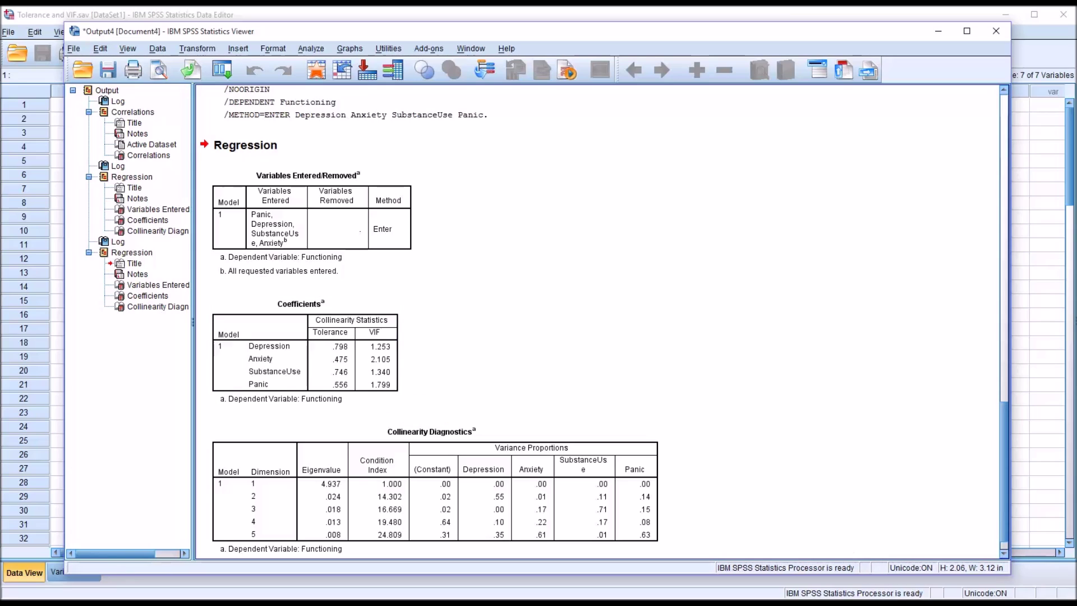